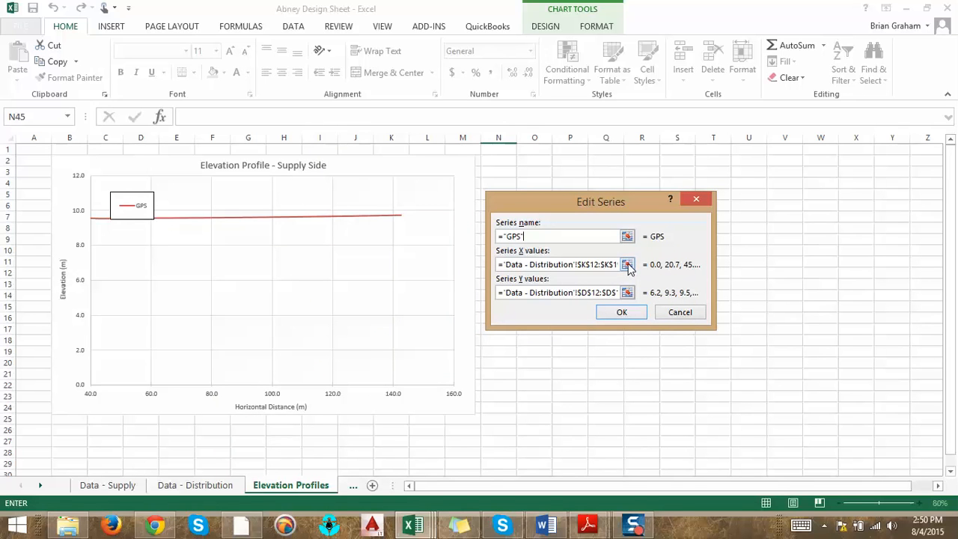
# Set the GPS series' X values to the cumulative distances in K12:K20 of the Data - Supply sheet.
pyautogui.click(627, 266)
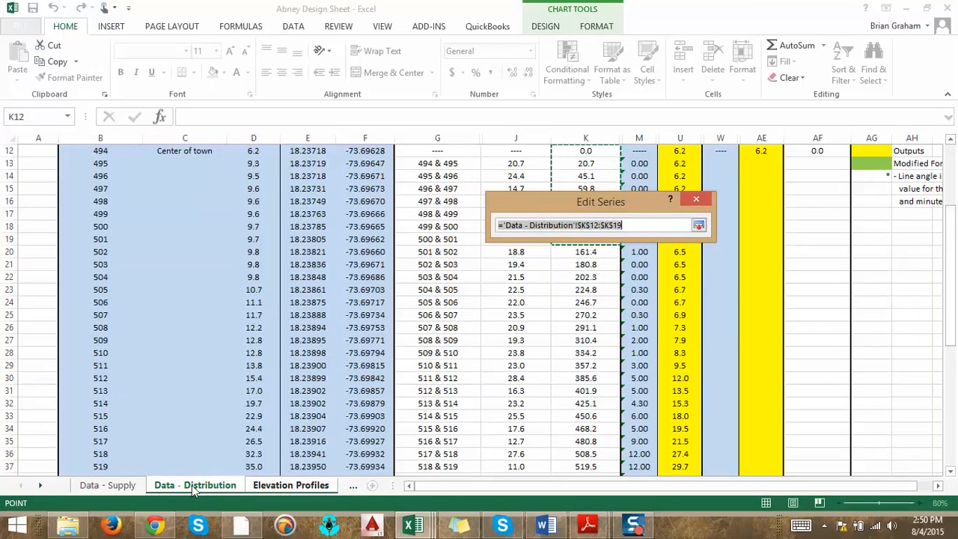
pyautogui.click(284, 486)
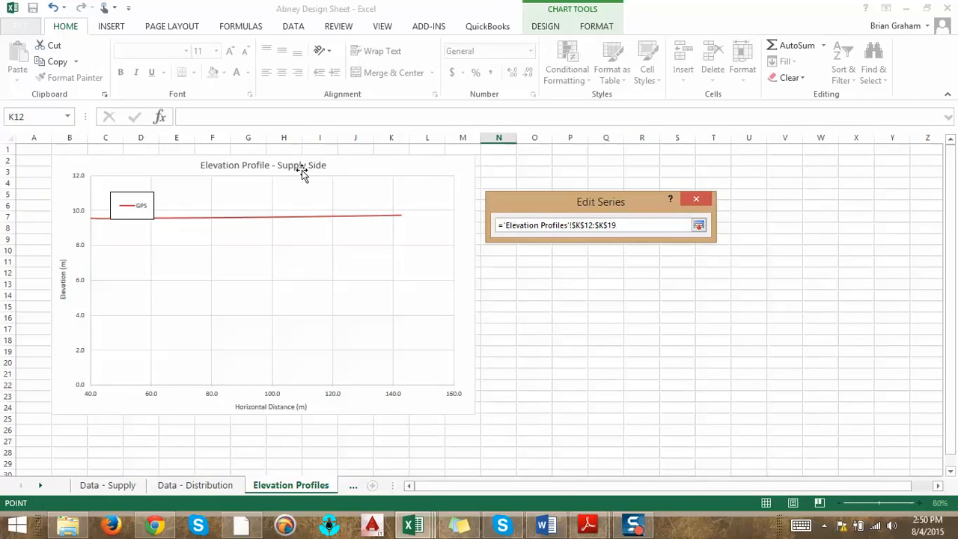
pyautogui.click(115, 486)
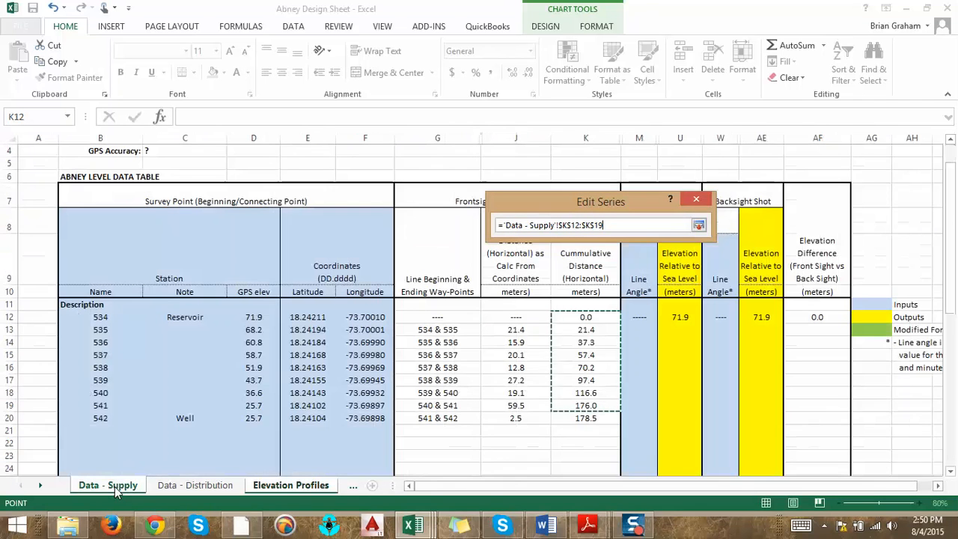
pyautogui.click(304, 486)
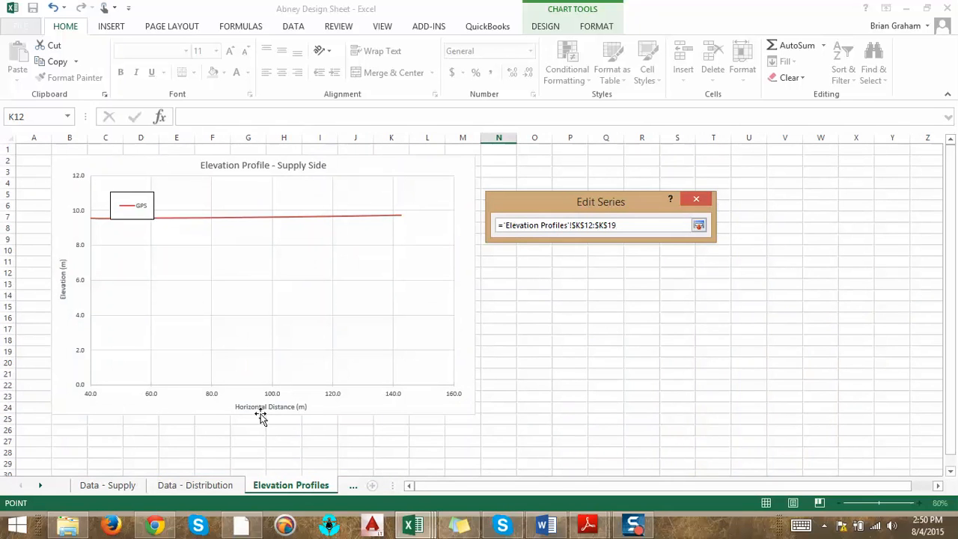
pyautogui.click(122, 487)
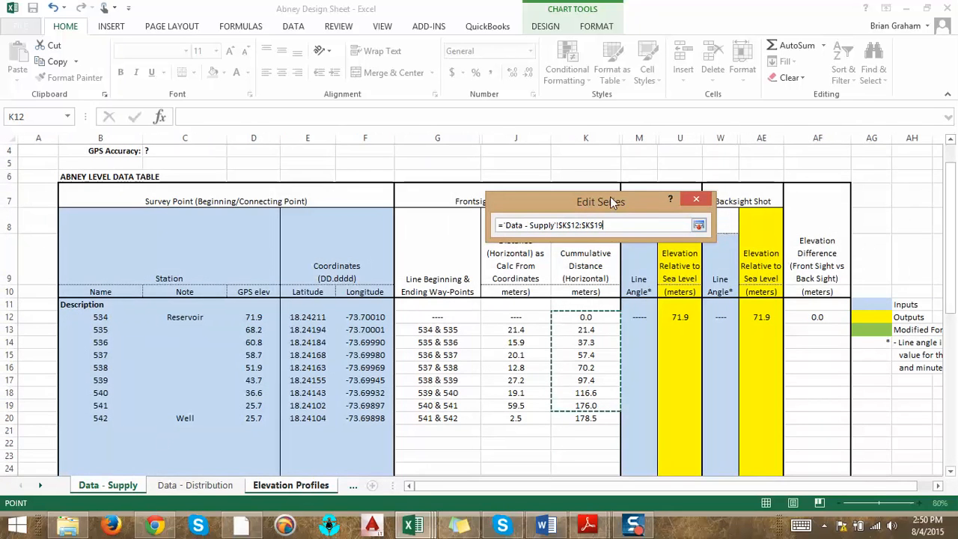
pyautogui.moveTo(613, 202); pyautogui.dragTo(577, 136)
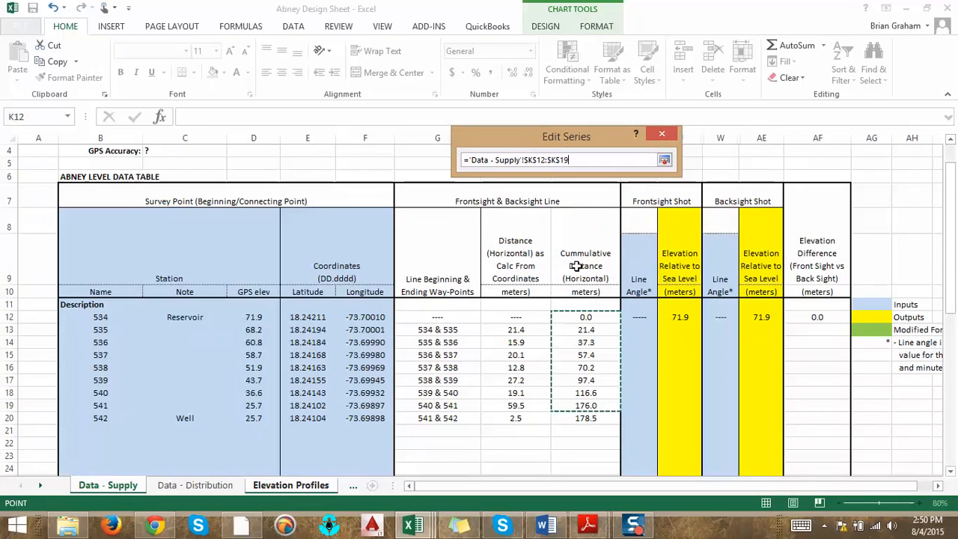
pyautogui.click(586, 317)
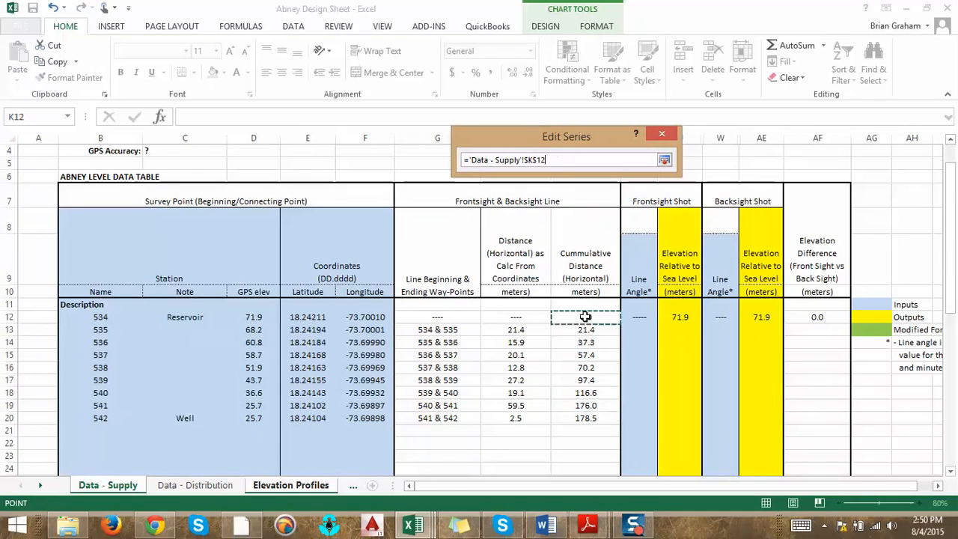
pyautogui.moveTo(586, 317); pyautogui.dragTo(585, 420)
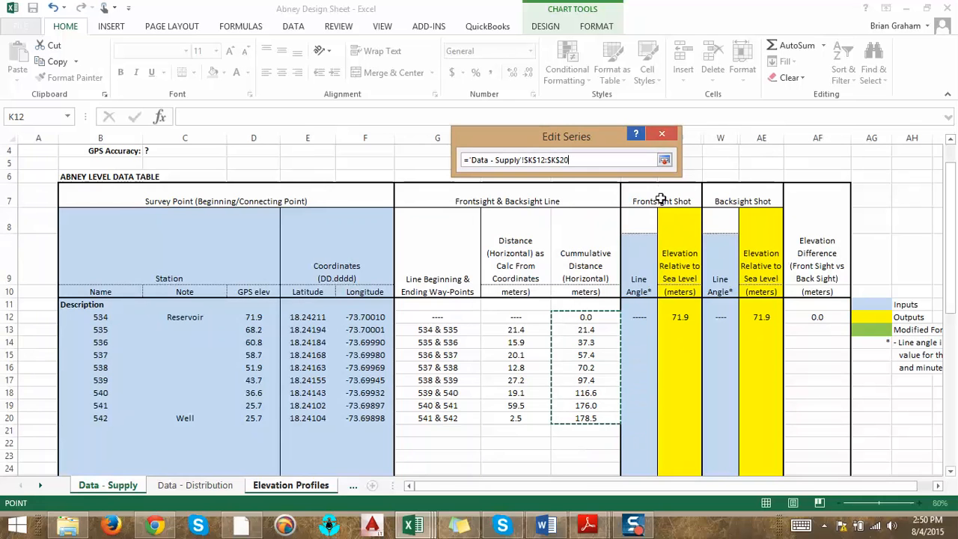
pyautogui.press('Return')
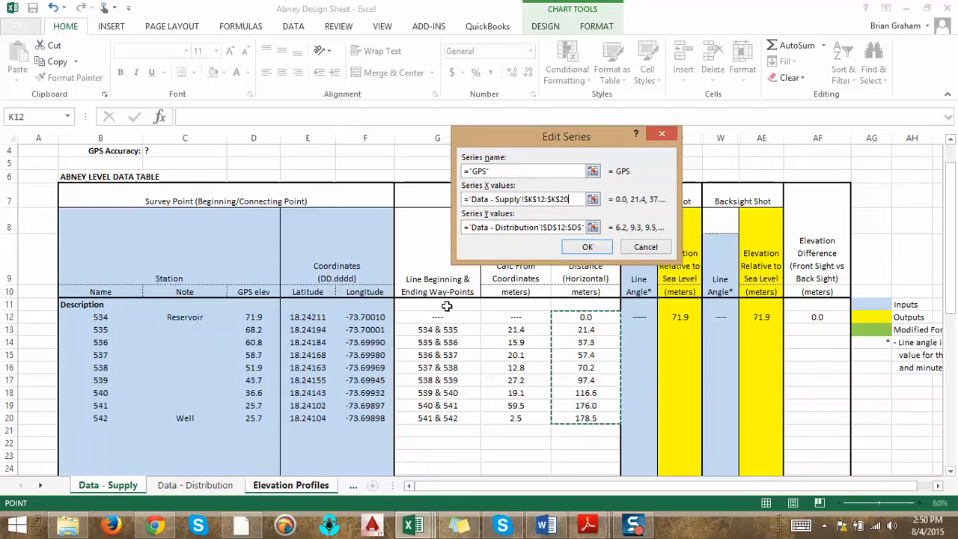
# Set the GPS series' Y values to the GPS elevations in D12:D20 of Data - Supply and apply the new data source.
pyautogui.click(303, 488)
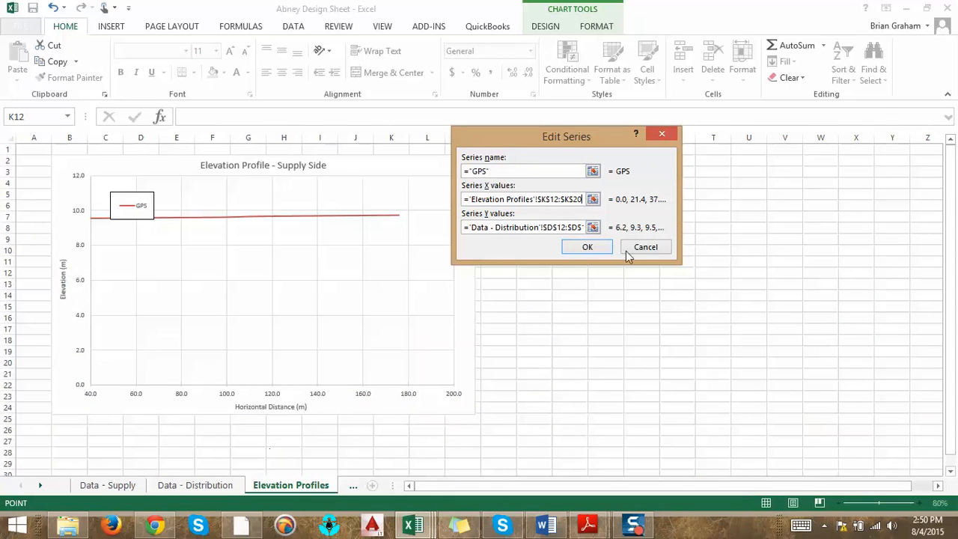
pyautogui.click(594, 228)
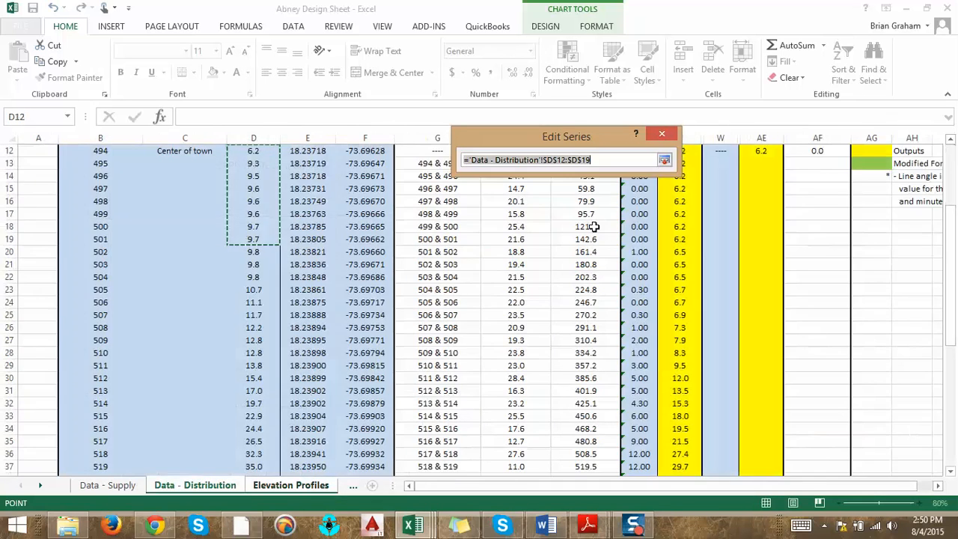
pyautogui.click(122, 486)
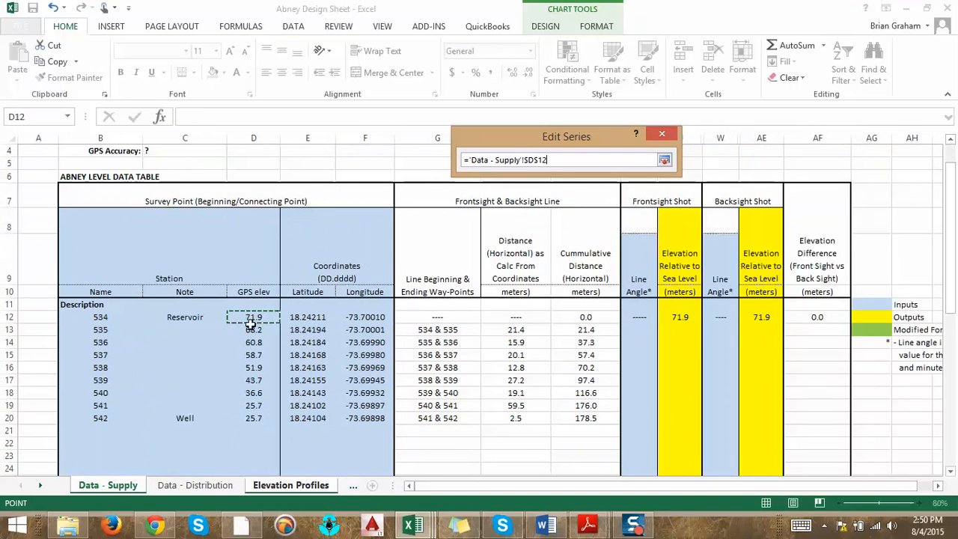
pyautogui.moveTo(251, 322); pyautogui.dragTo(245, 421)
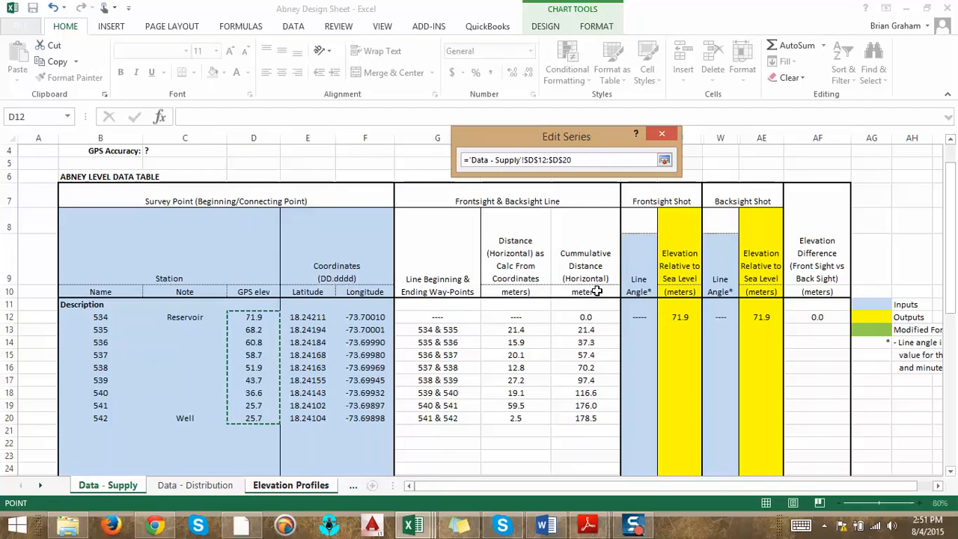
pyautogui.press('Return')
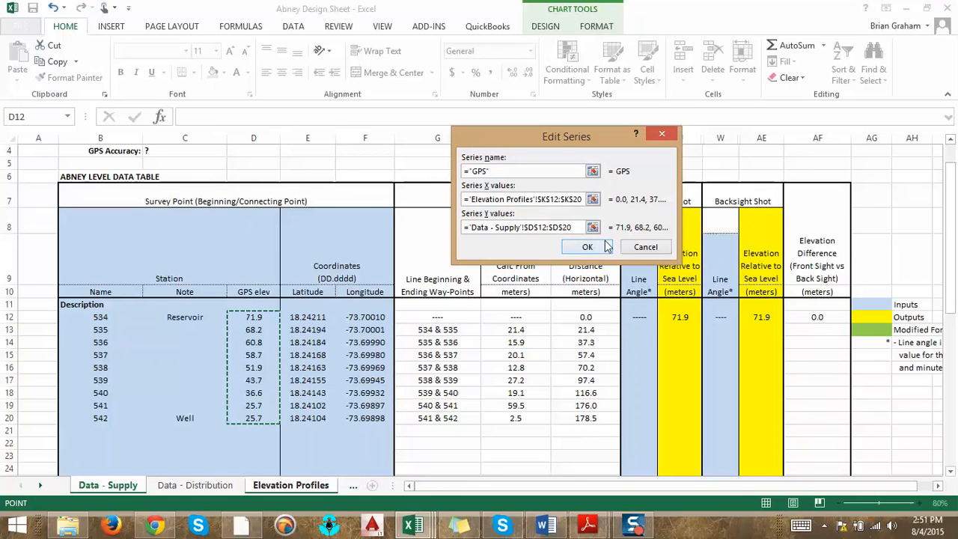
pyautogui.click(587, 247)
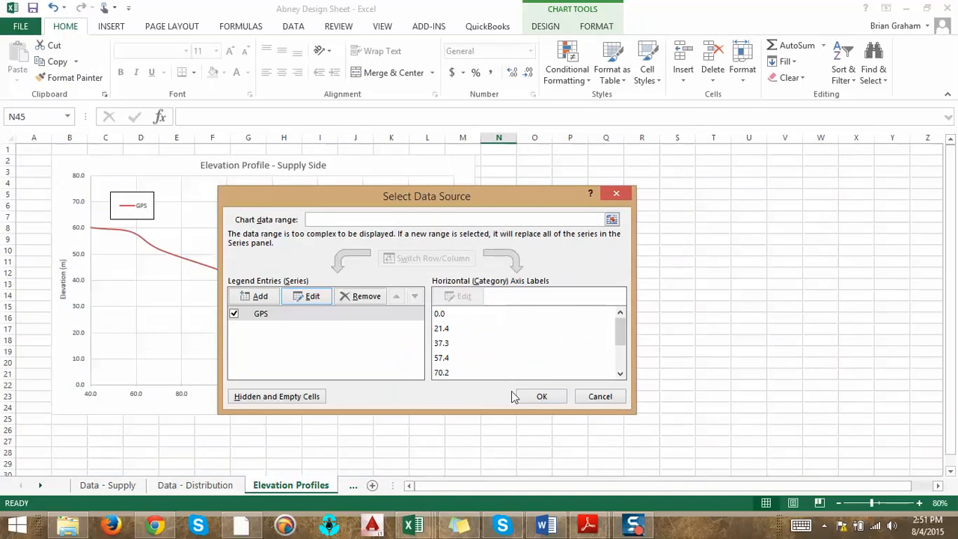
pyautogui.click(543, 396)
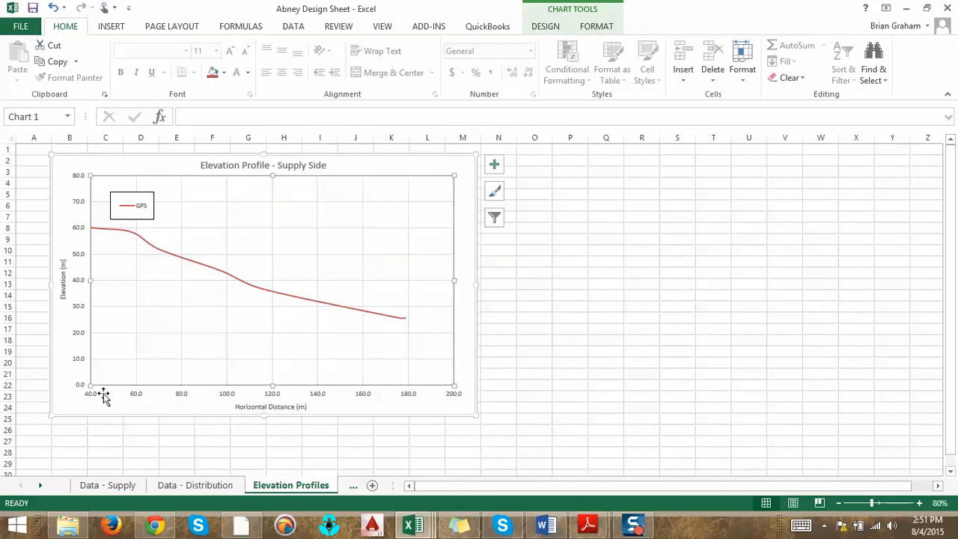
# Compare the chart's plotted points and horizontal axis with the cumulative distances in K12:K20 of the Data - Supply sheet.
pyautogui.moveTo(95, 234)
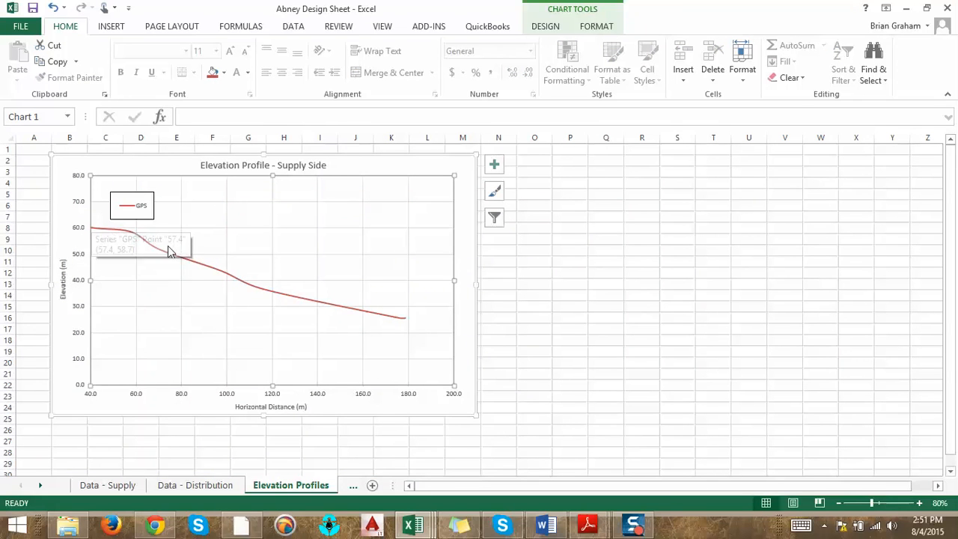
pyautogui.moveTo(405, 324)
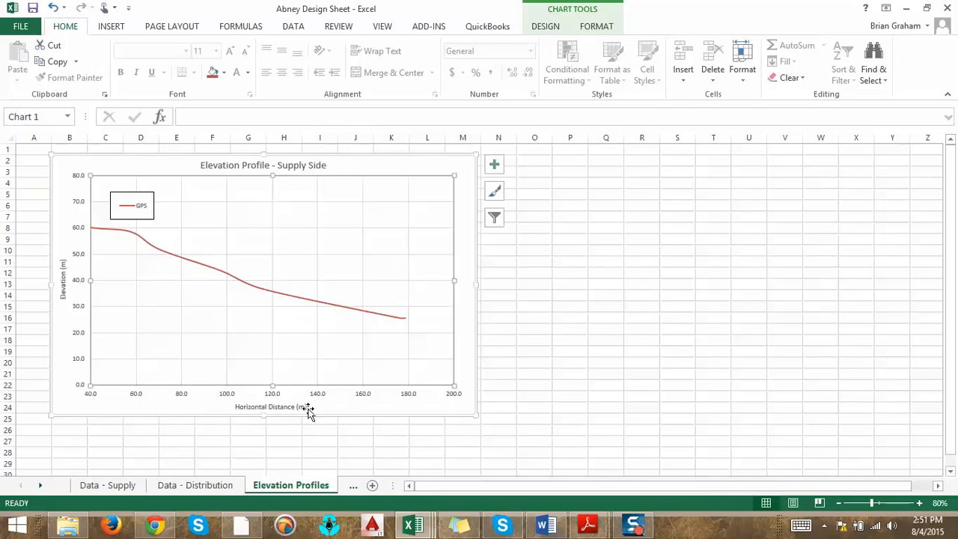
pyautogui.click(127, 485)
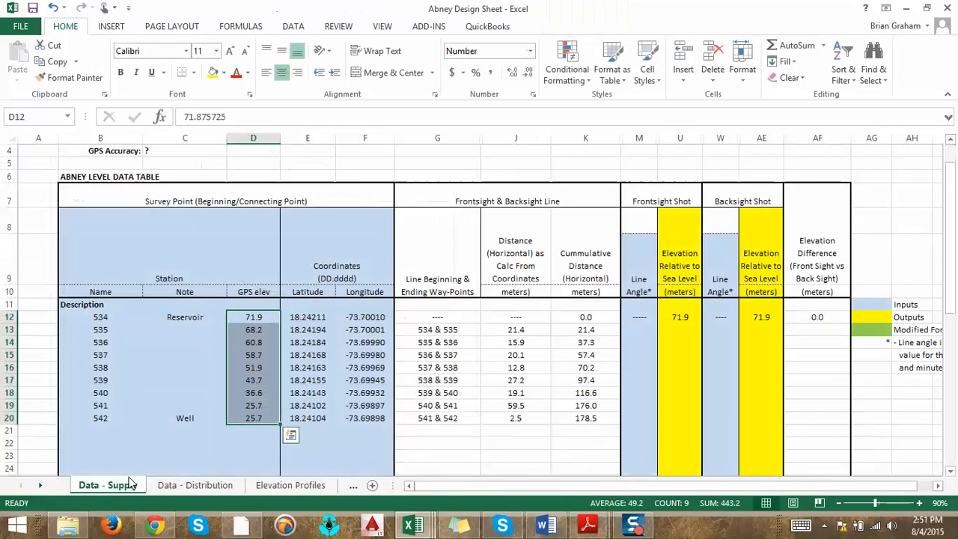
pyautogui.click(588, 367)
pyautogui.moveTo(590, 317); pyautogui.dragTo(583, 426)
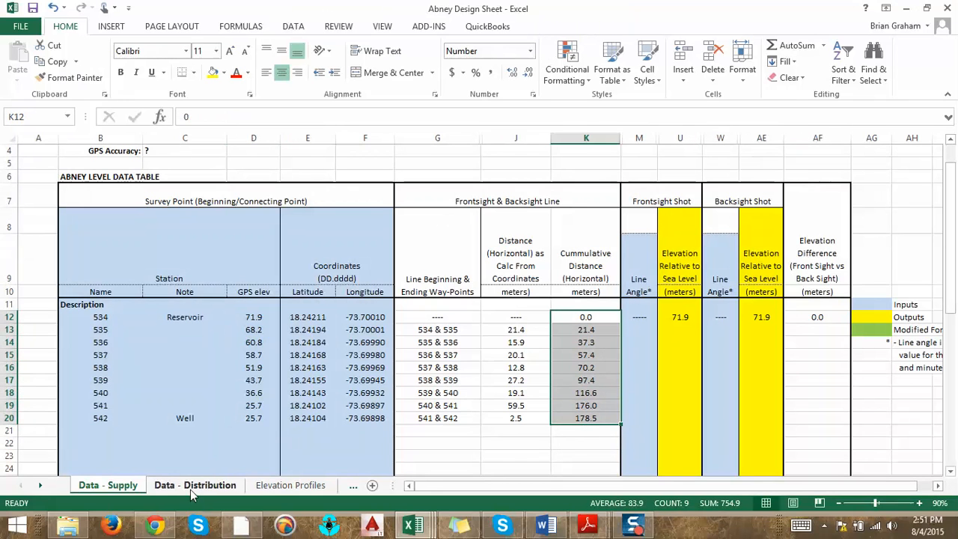
pyautogui.click(290, 485)
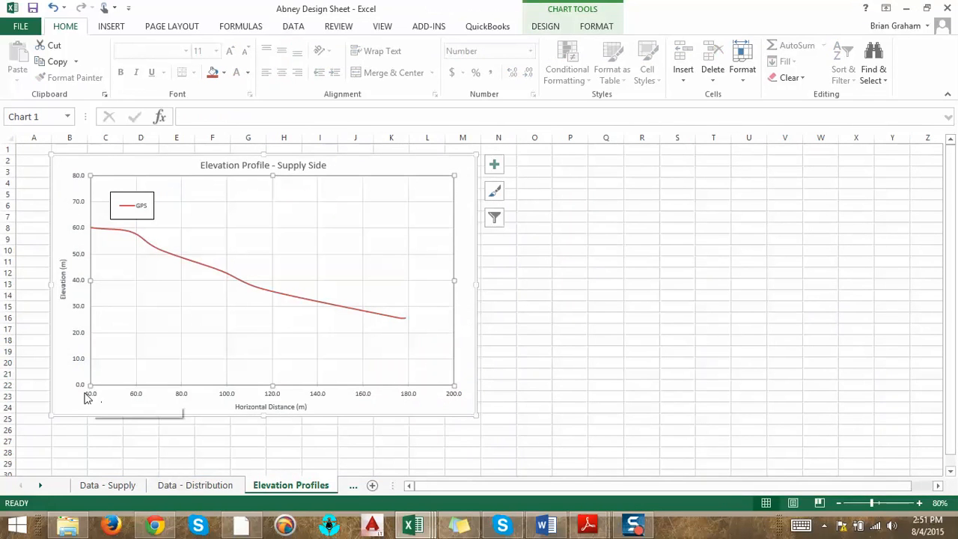
# Set the horizontal axis minimum to 0 and move the legend to the upper-right corner of the plot area.
pyautogui.click(231, 398)
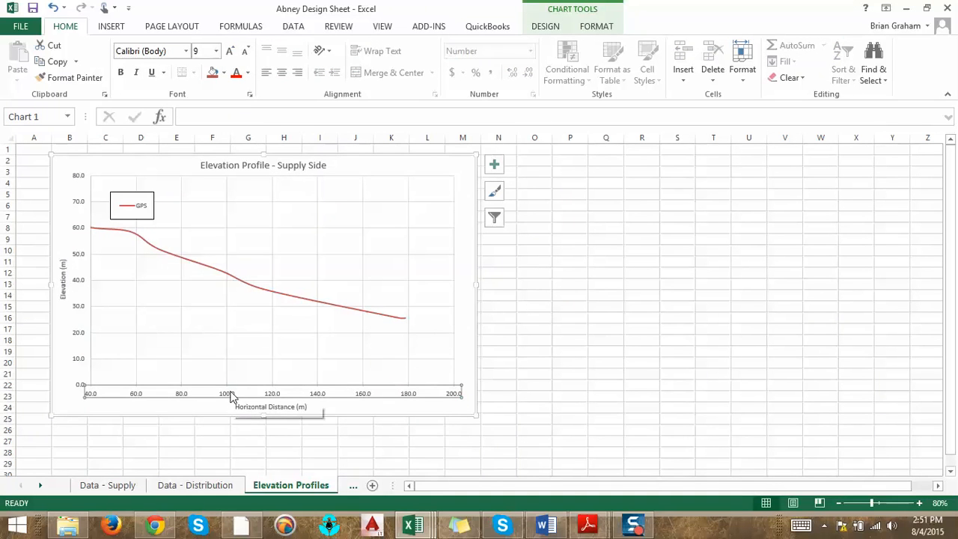
pyautogui.rightClick(233, 401)
pyautogui.click(268, 383)
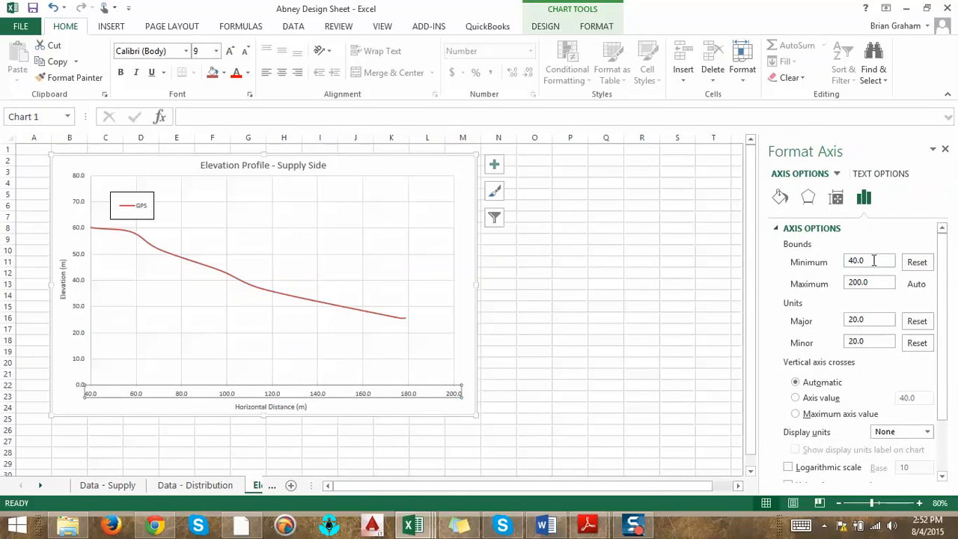
pyautogui.moveTo(873, 261); pyautogui.dragTo(769, 271)
pyautogui.write('0')
pyautogui.press('Return')
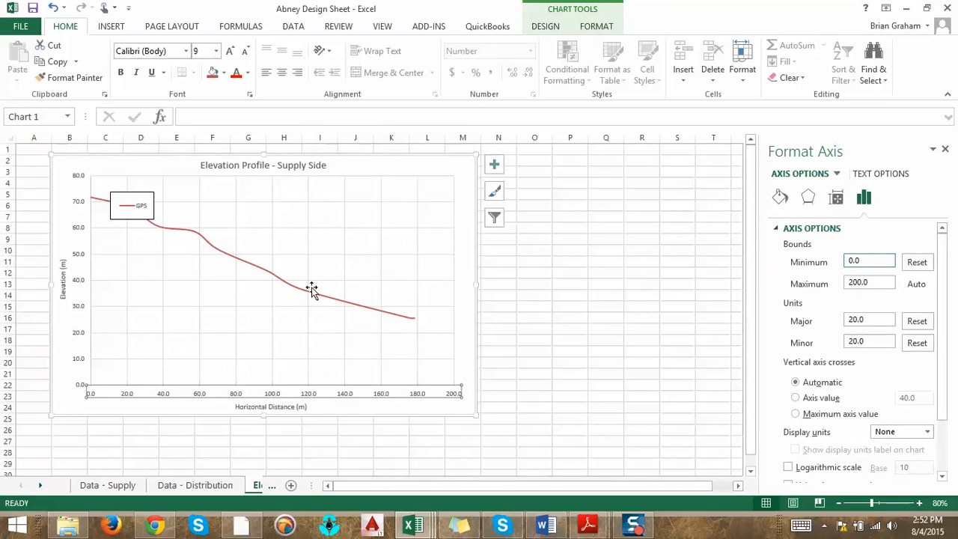
pyautogui.moveTo(149, 202); pyautogui.dragTo(433, 192)
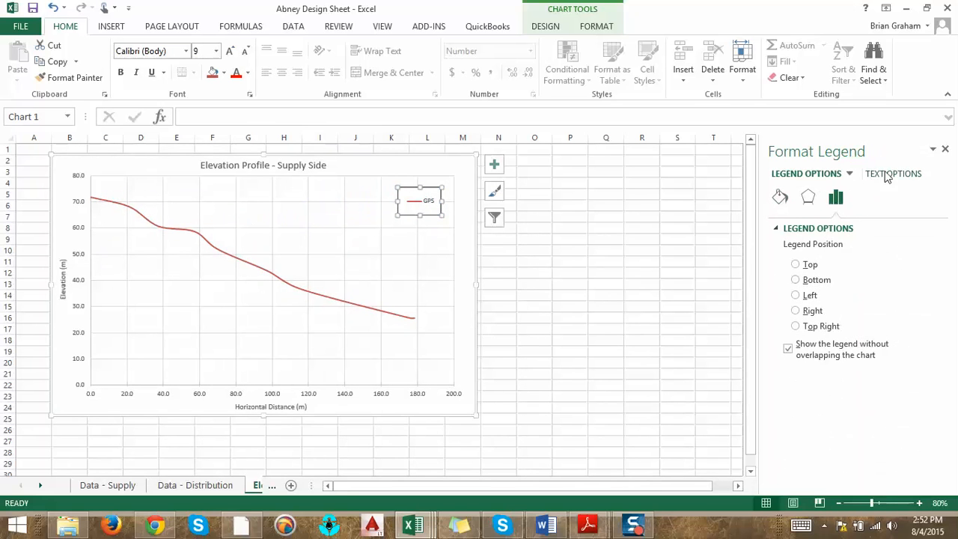
pyautogui.click(945, 149)
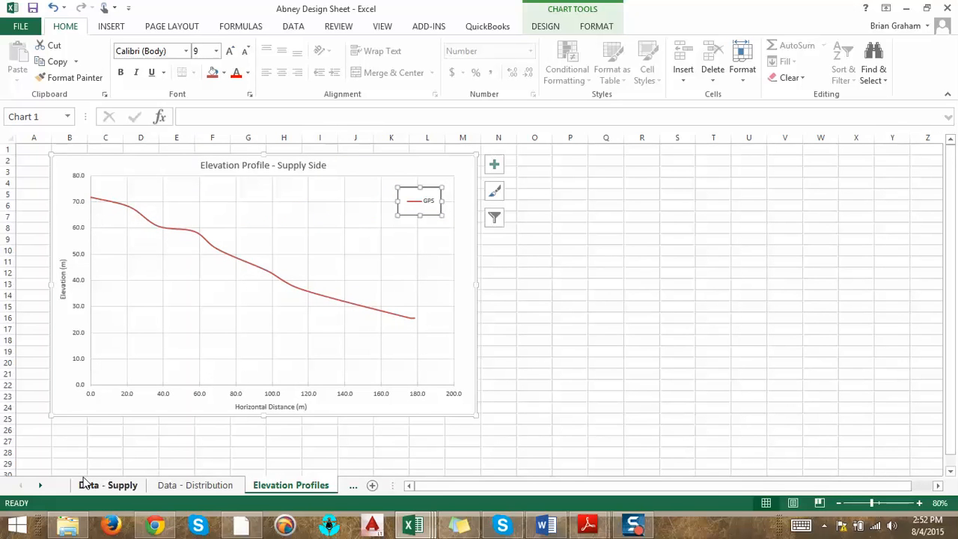
# Change the starting cumulative distance in K12 of Data - Supply to 20 and return to the elevation profile chart.
pyautogui.click(107, 485)
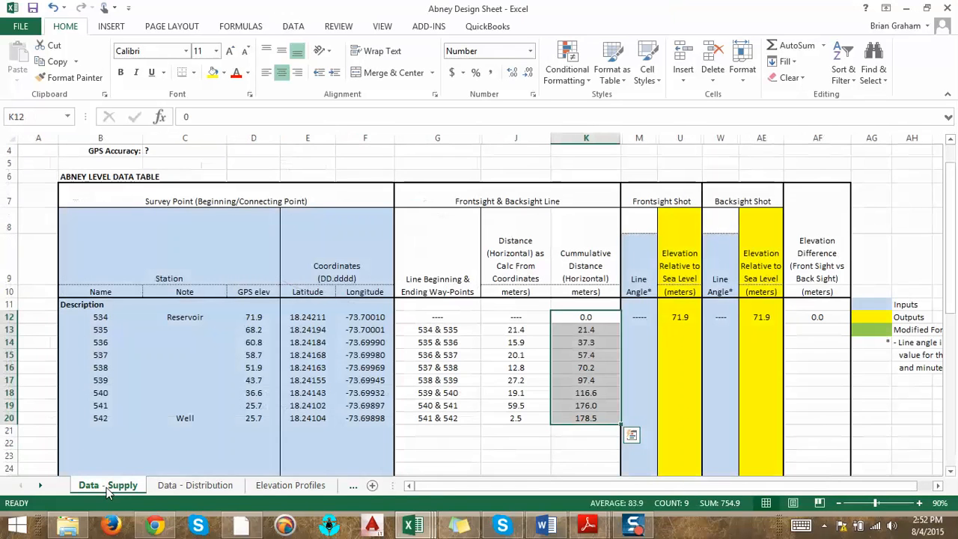
pyautogui.click(603, 442)
pyautogui.click(591, 317)
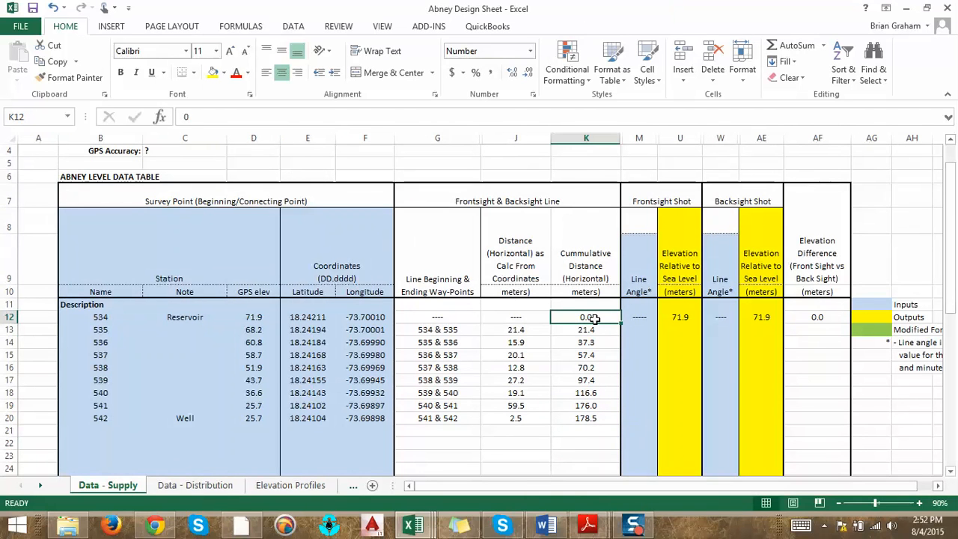
pyautogui.write('2')
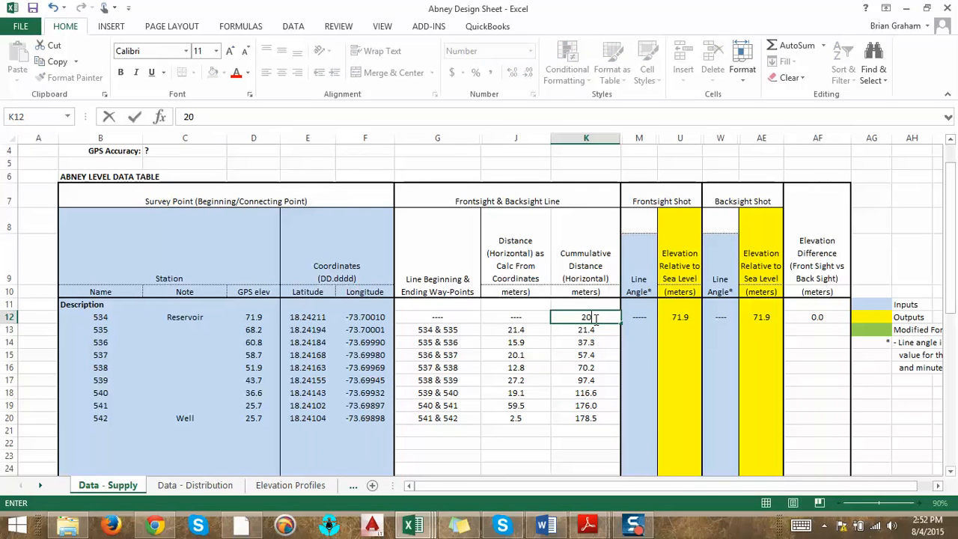
pyautogui.press('Return')
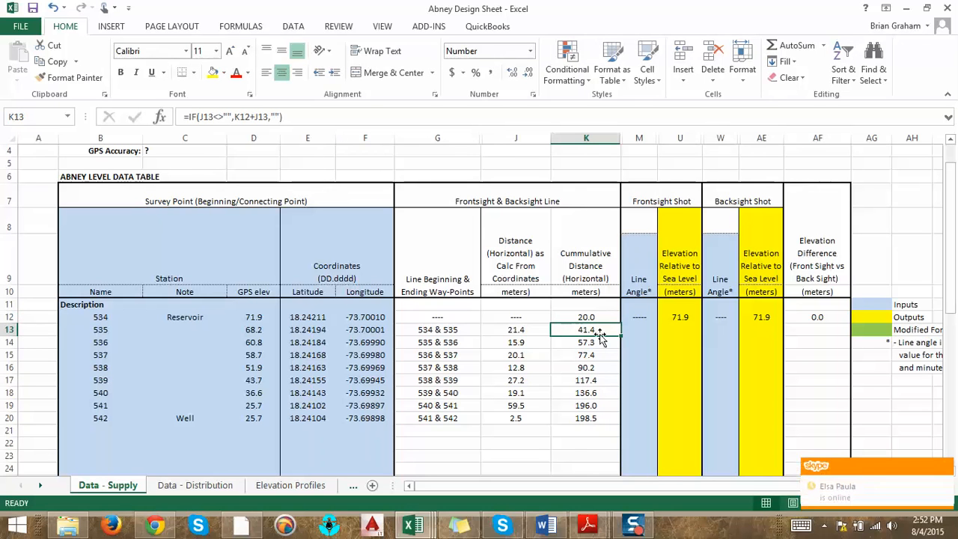
pyautogui.click(298, 488)
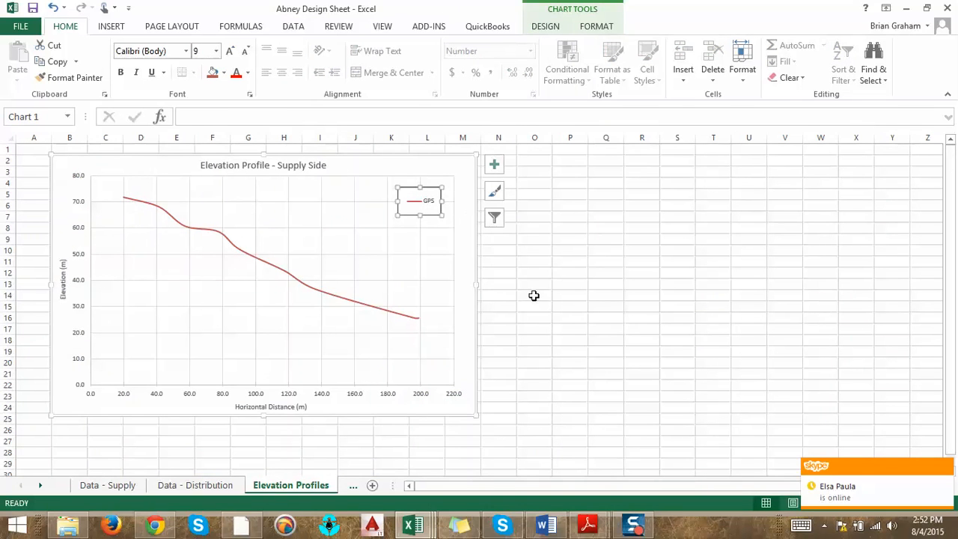
# Try a major unit of 10 on the supply-side chart's horizontal axis, and settle on 25.
pyautogui.click(570, 306)
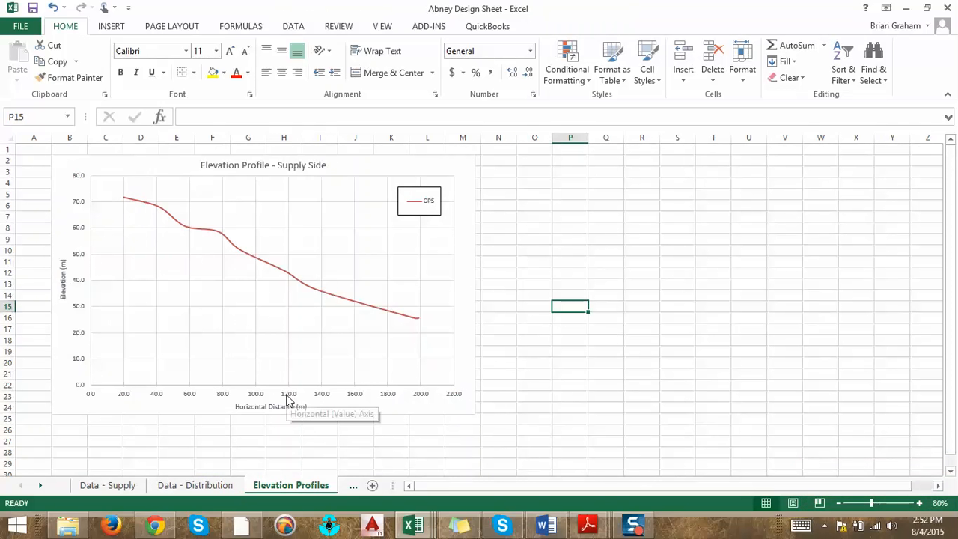
pyautogui.click(289, 400)
pyautogui.click(547, 418)
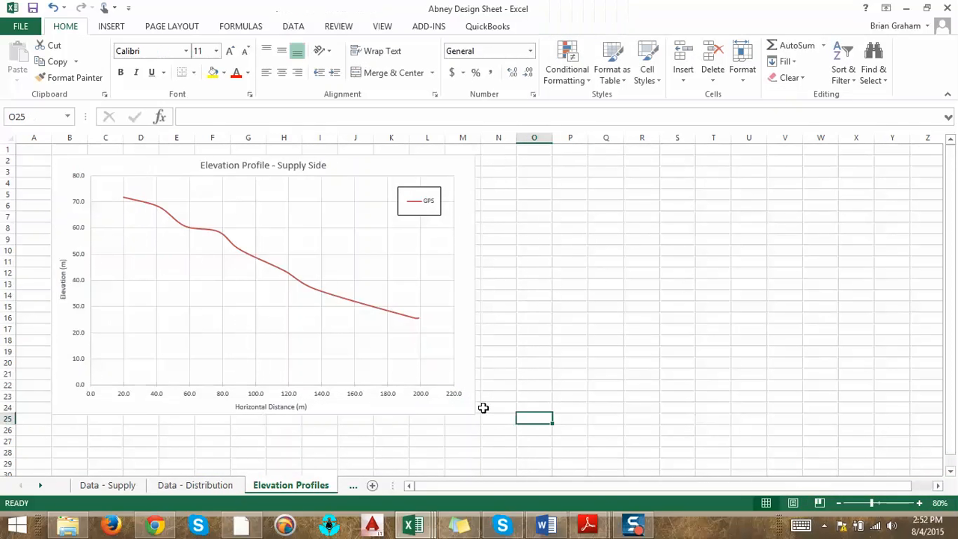
pyautogui.click(357, 398)
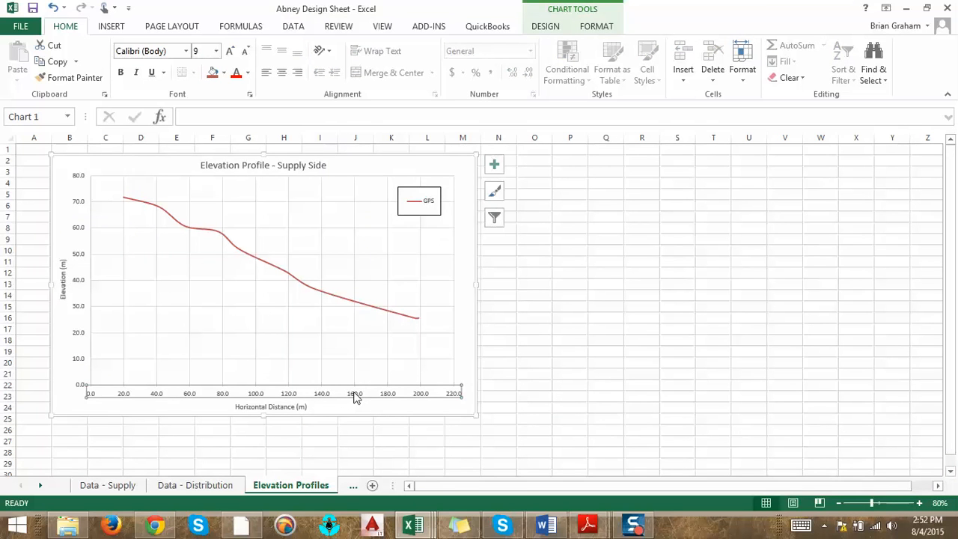
pyautogui.rightClick(356, 397)
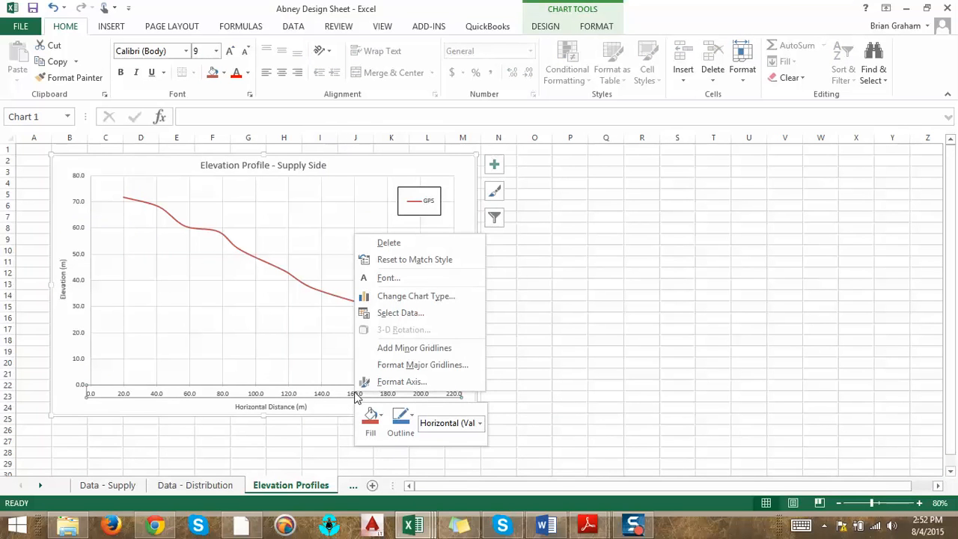
pyautogui.click(366, 383)
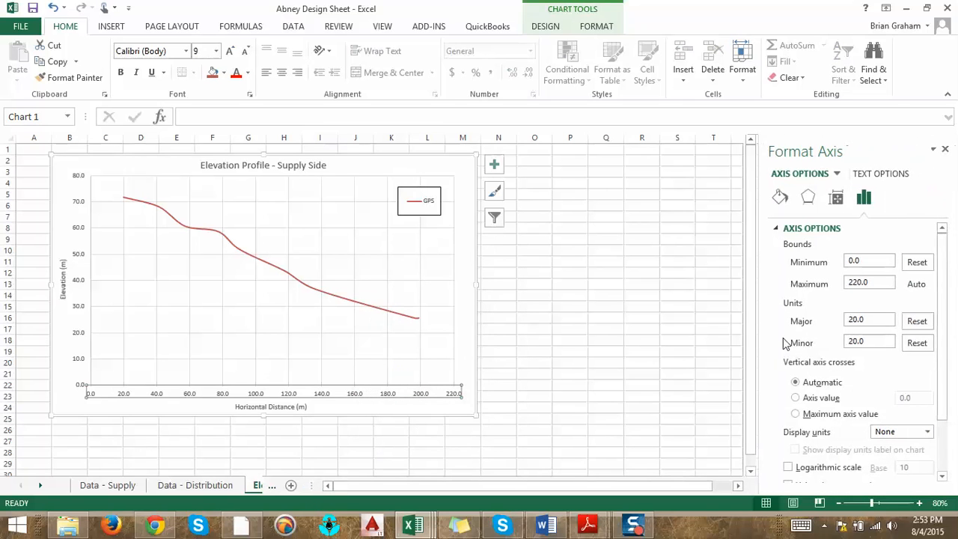
pyautogui.moveTo(876, 319); pyautogui.dragTo(822, 329)
pyautogui.write('10')
pyautogui.press('Return')
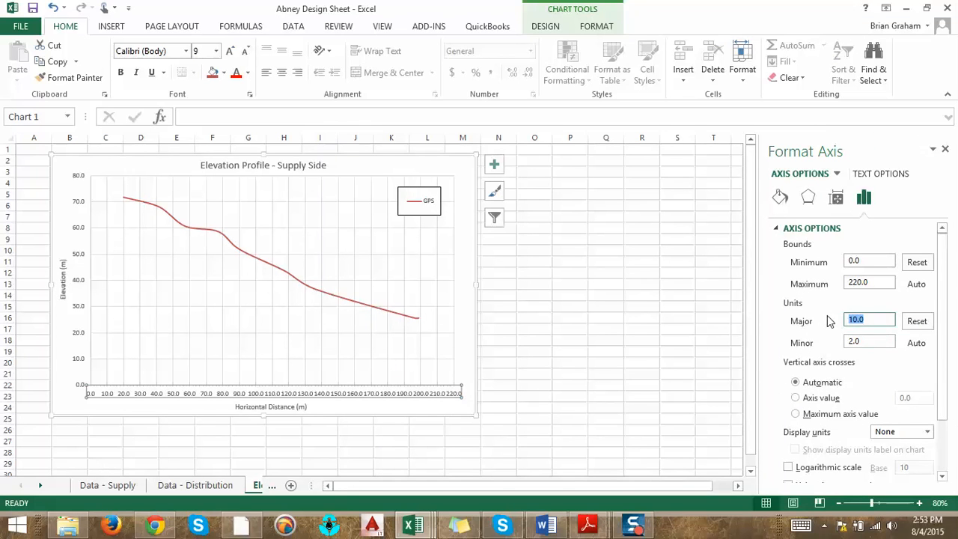
pyautogui.write('25')
pyautogui.press('Return')
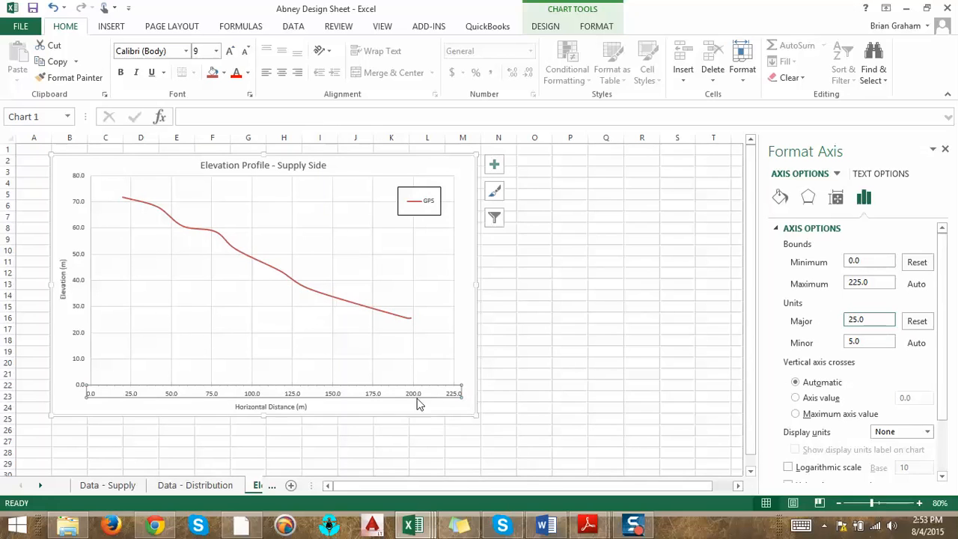
# Format the horizontal axis numbers with 0 decimal places, trying 2 decimal places in between.
pyautogui.moveTo(937, 325); pyautogui.dragTo(936, 372)
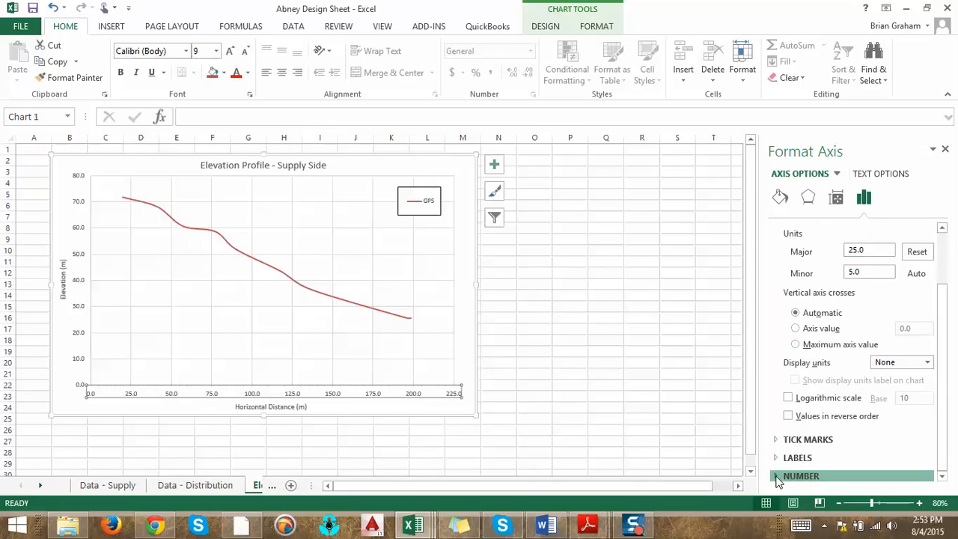
pyautogui.click(785, 477)
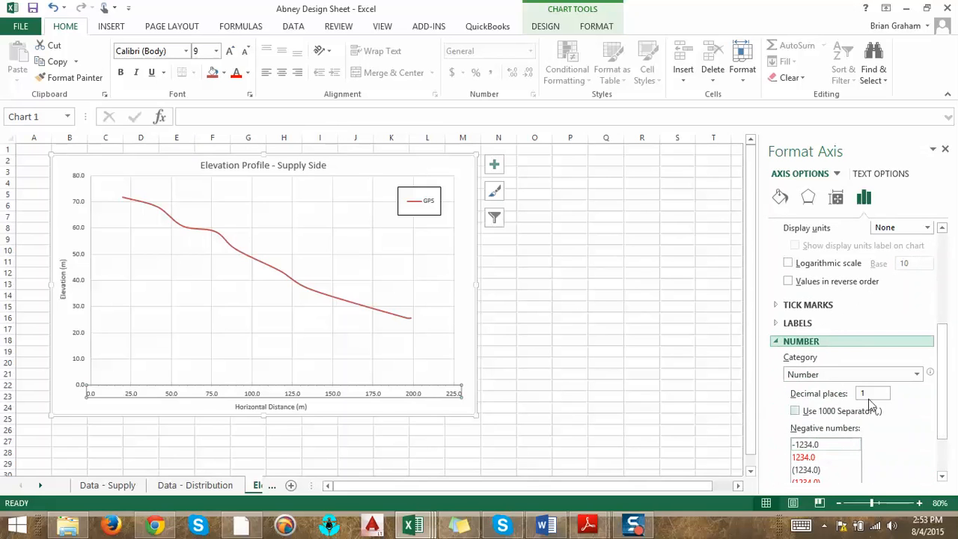
pyautogui.click(870, 395)
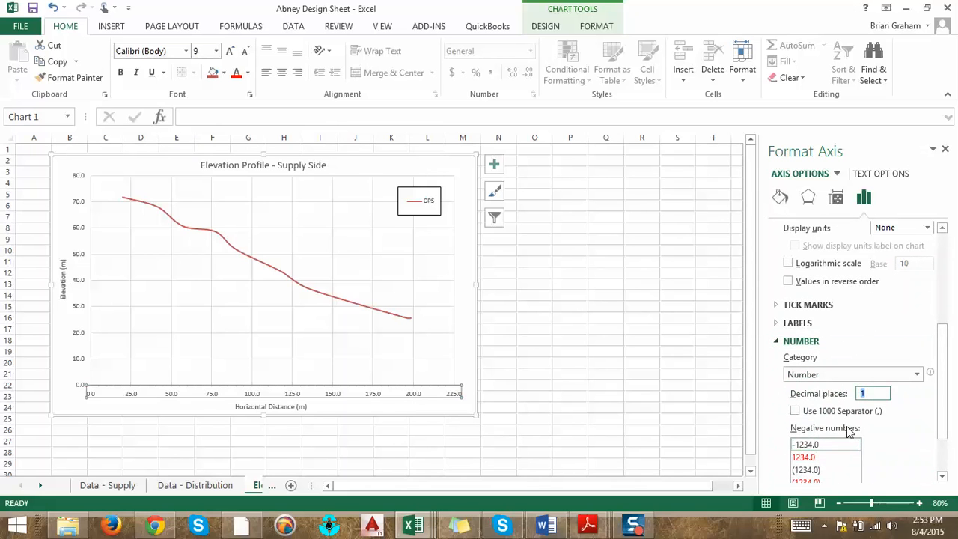
pyautogui.write('0')
pyautogui.press('Return')
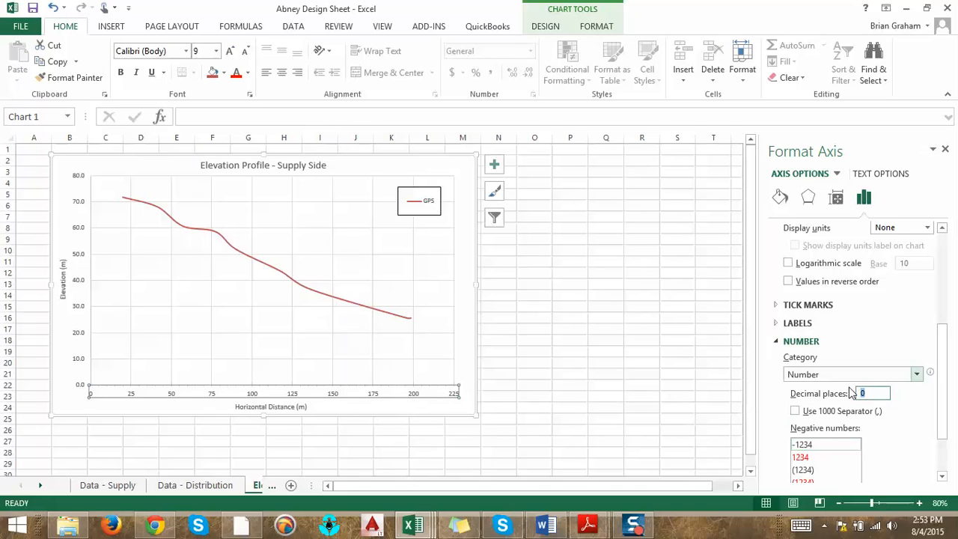
pyautogui.write('2')
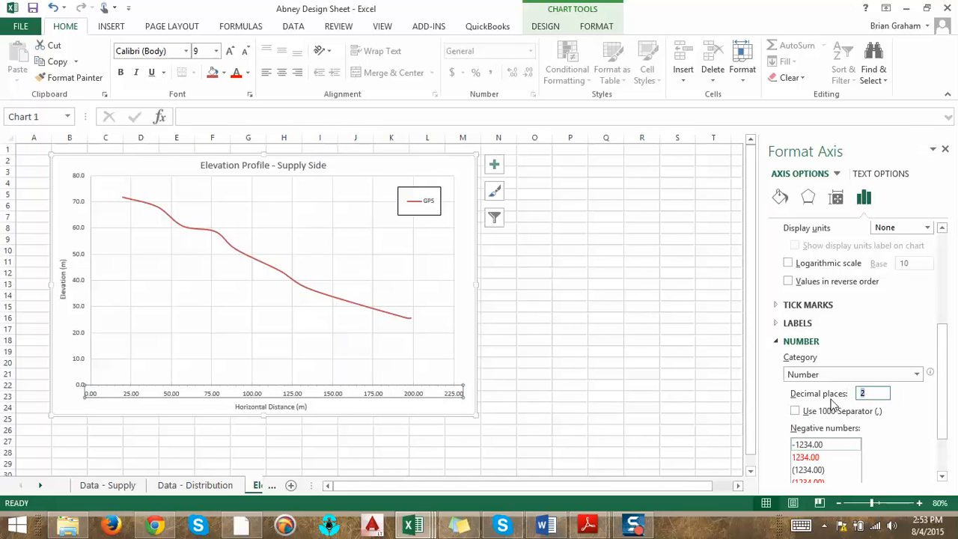
pyautogui.write('0')
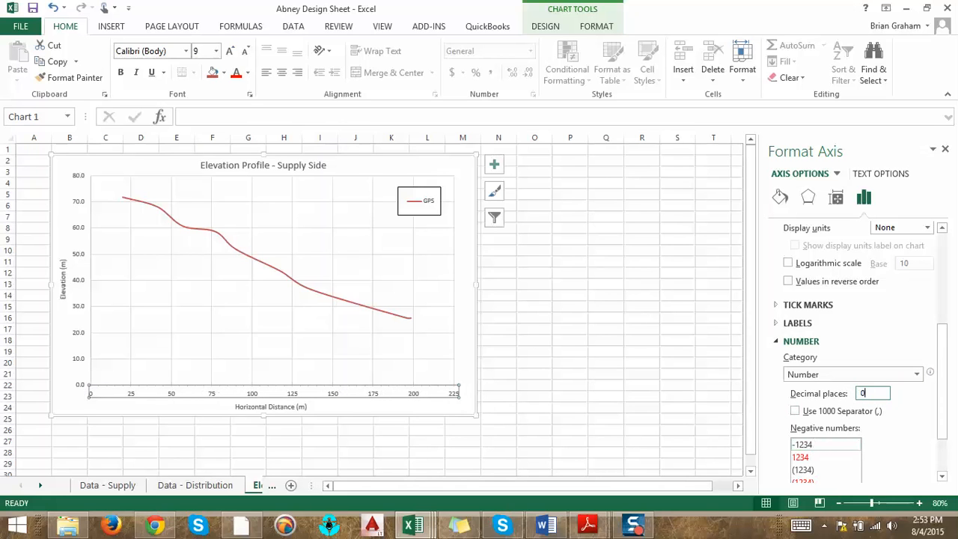
pyautogui.click(518, 363)
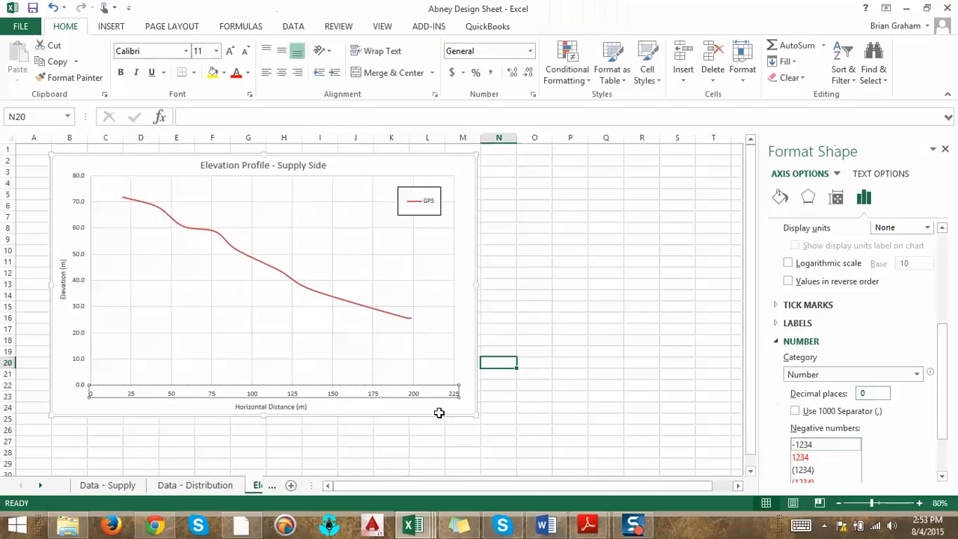
# Try a minimum of 25 on the vertical elevation axis, settle on 20, and close the axis formatting.
pyautogui.click(81, 304)
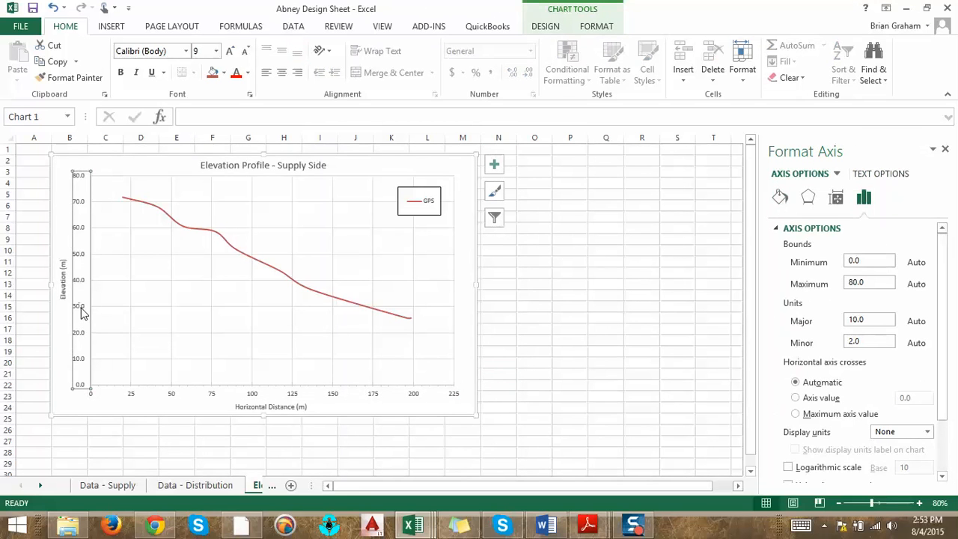
pyautogui.rightClick(82, 310)
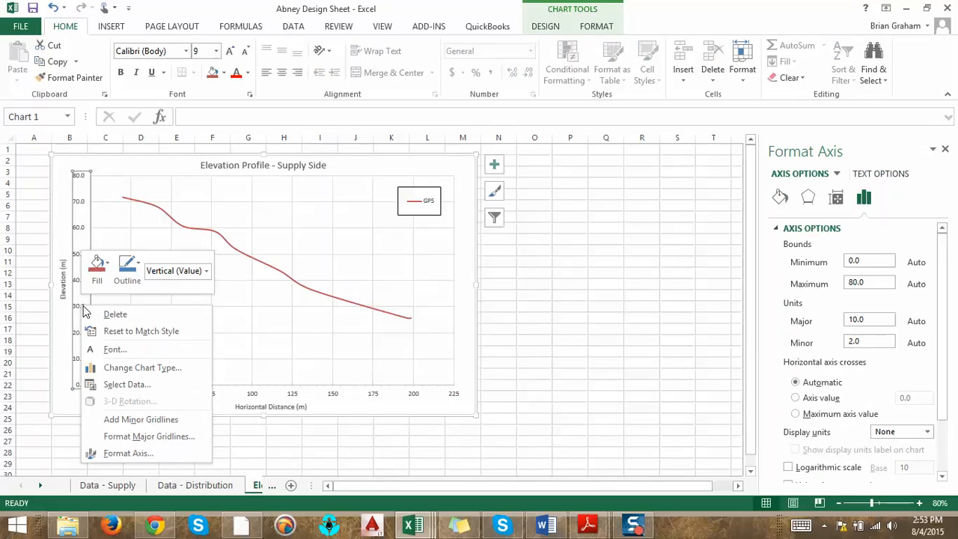
pyautogui.click(126, 453)
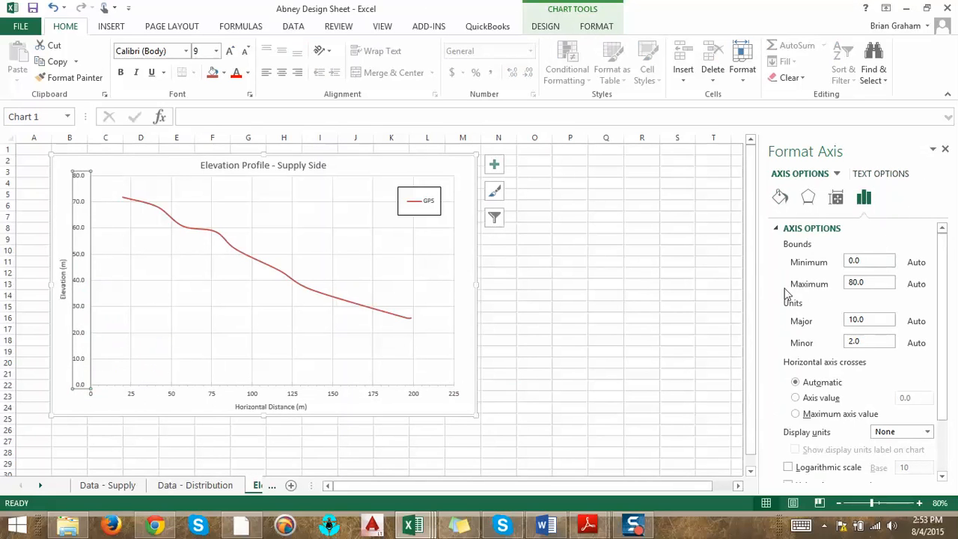
pyautogui.click(866, 262)
pyautogui.moveTo(866, 261); pyautogui.dragTo(812, 270)
pyautogui.press('Return')
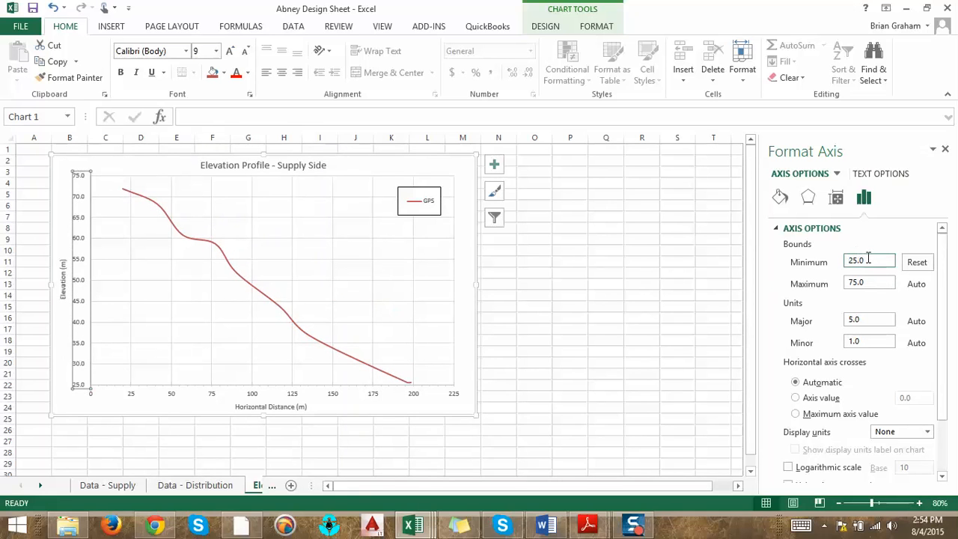
pyautogui.moveTo(868, 257); pyautogui.dragTo(809, 273)
pyautogui.write('20')
pyautogui.press('Return')
pyautogui.click(529, 327)
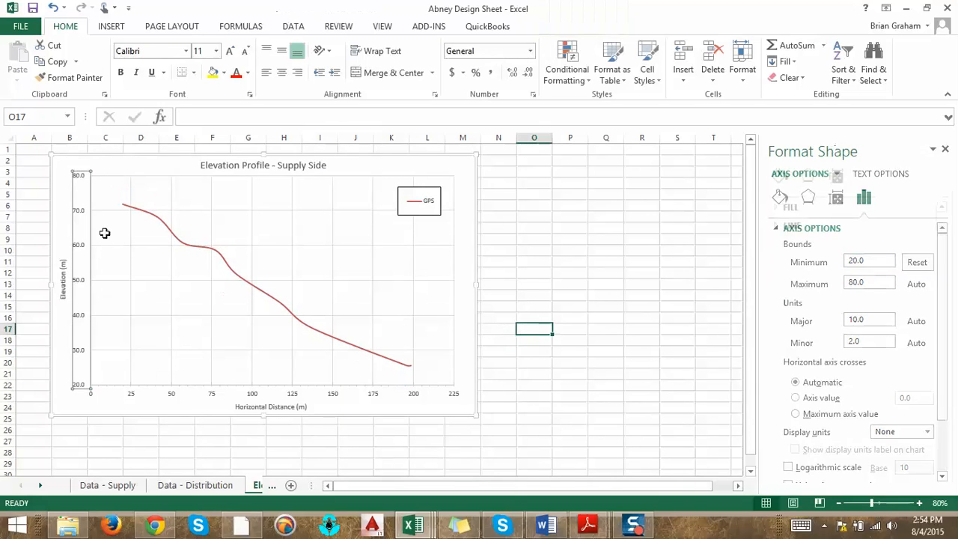
pyautogui.click(357, 164)
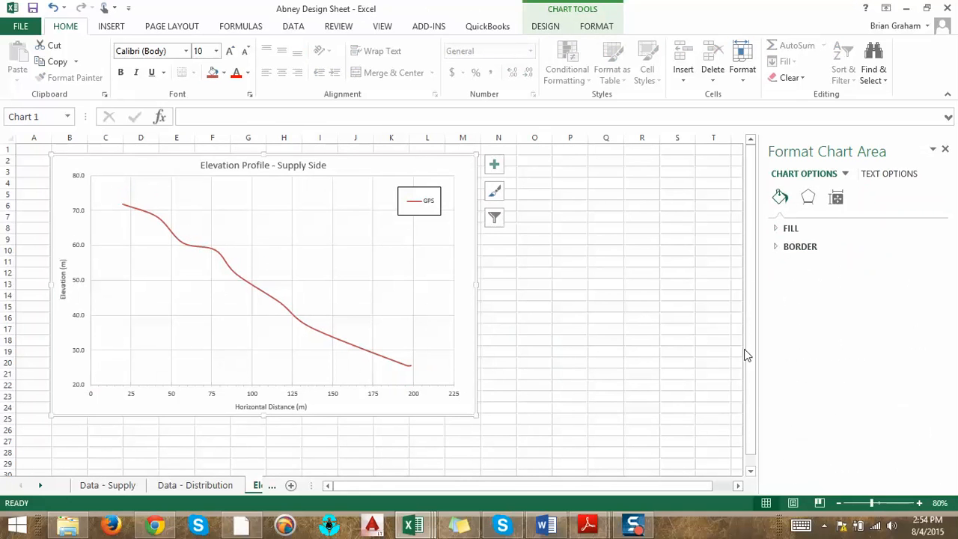
pyautogui.click(945, 149)
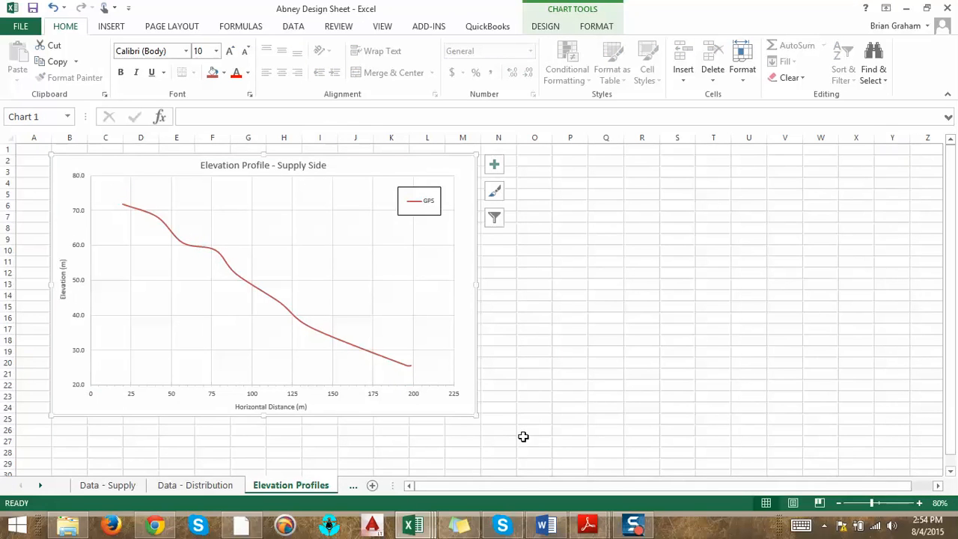
# Copy the whole supply-side elevation profile chart and paste the duplicate at cell P2 of the same sheet.
pyautogui.click(841, 503)
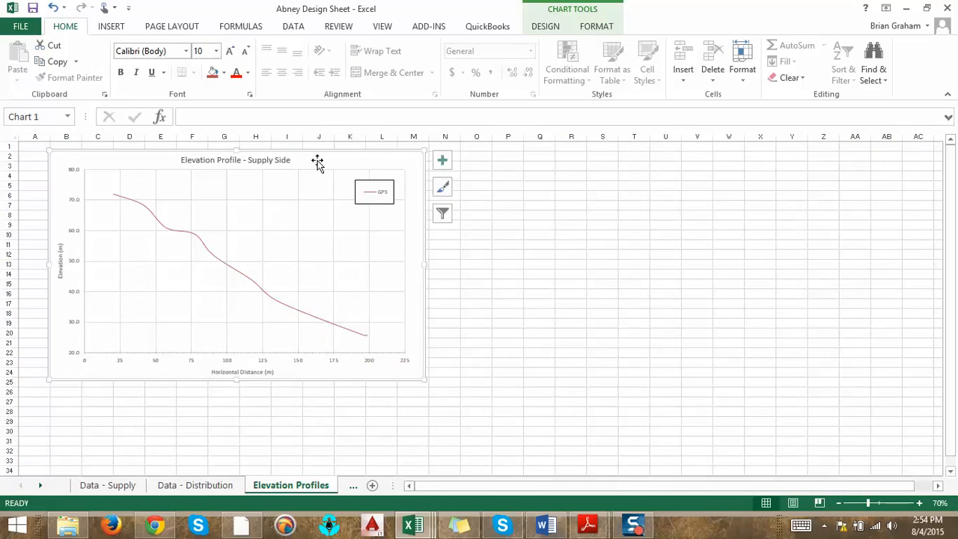
pyautogui.click(247, 271)
pyautogui.click(235, 371)
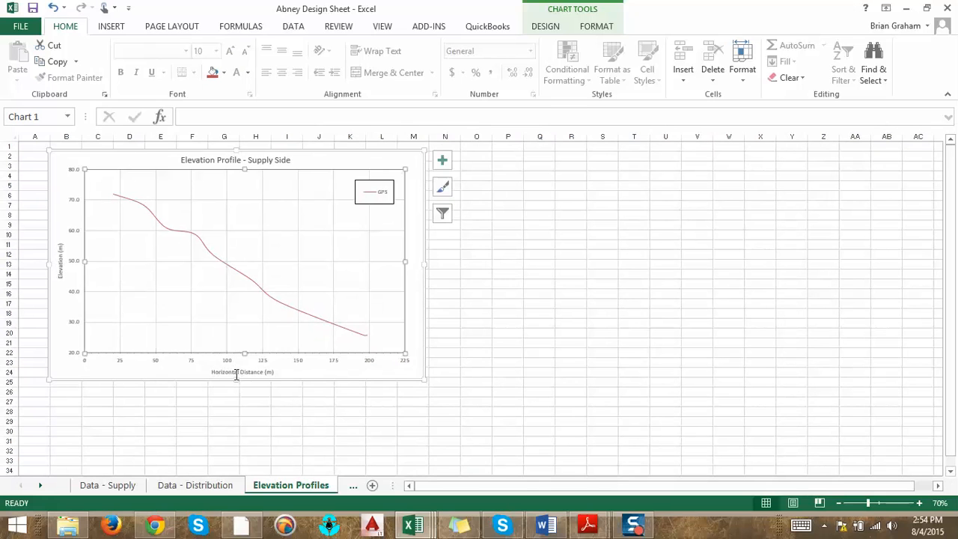
pyautogui.click(222, 313)
pyautogui.click(333, 166)
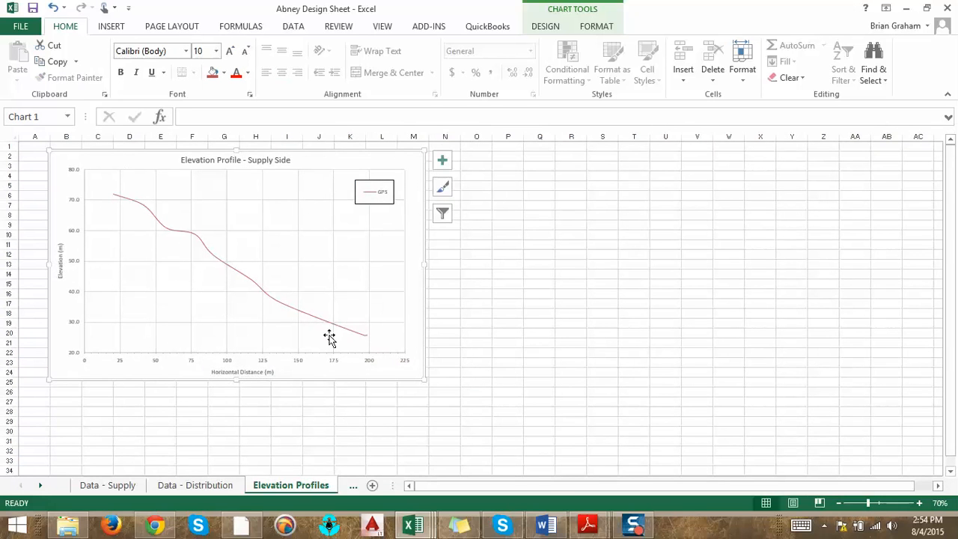
pyautogui.rightClick(340, 161)
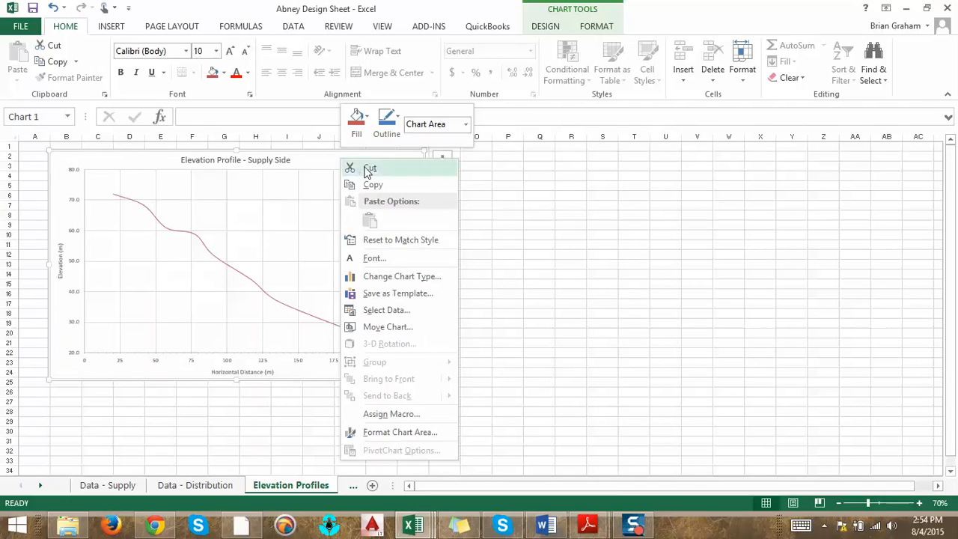
pyautogui.click(385, 187)
pyautogui.click(507, 158)
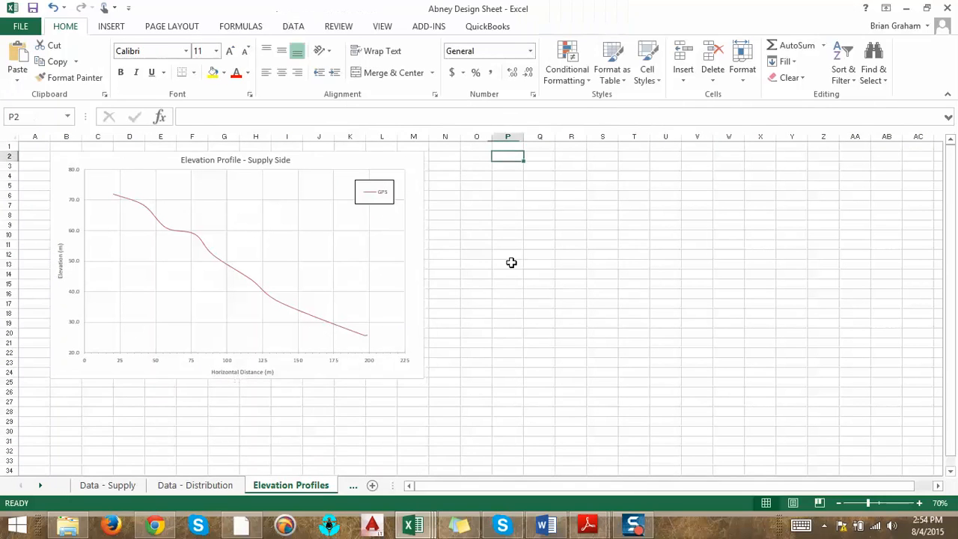
pyautogui.rightClick(509, 155)
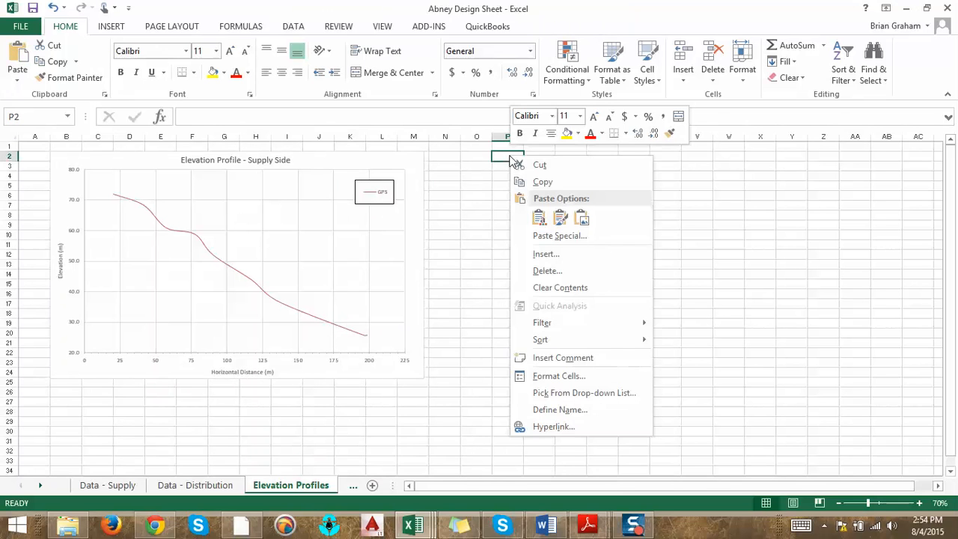
pyautogui.click(538, 219)
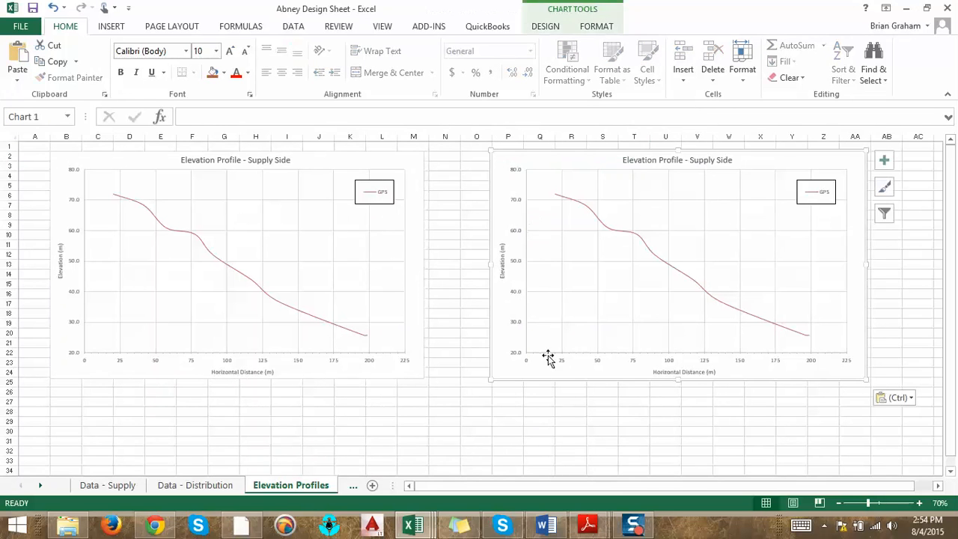
pyautogui.click(623, 430)
# Change the duplicated chart's title to "Elevation Profile - Distribution Side".
pyautogui.click(682, 161)
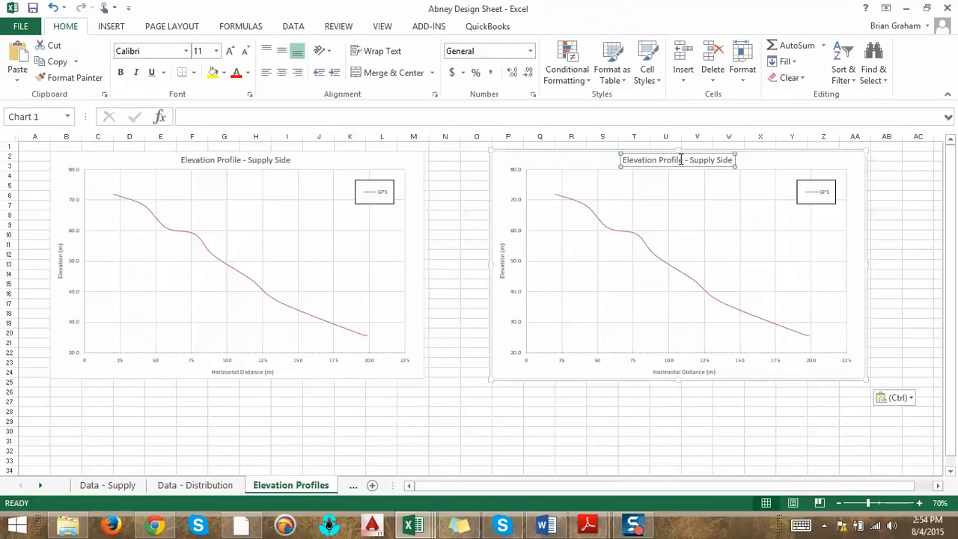
pyautogui.click(693, 160)
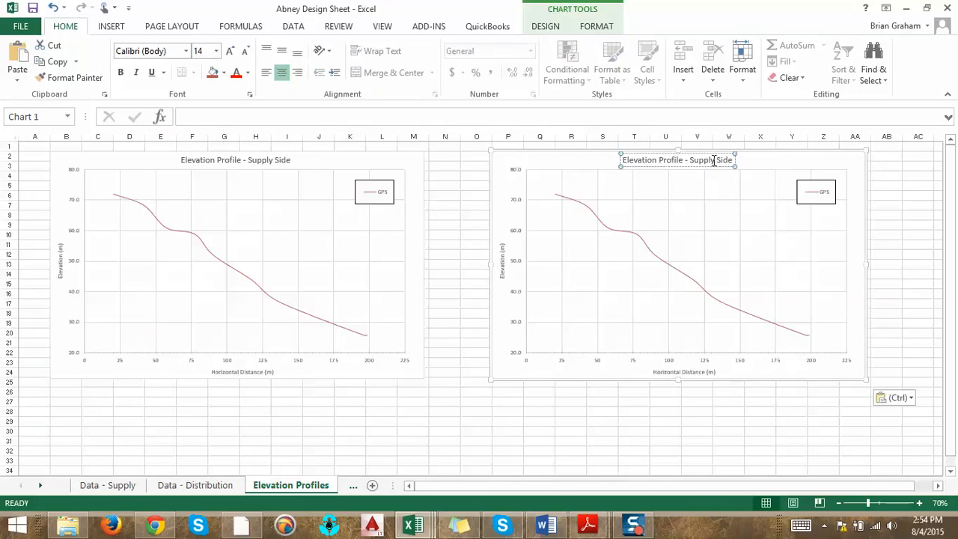
pyautogui.doubleClick(716, 160)
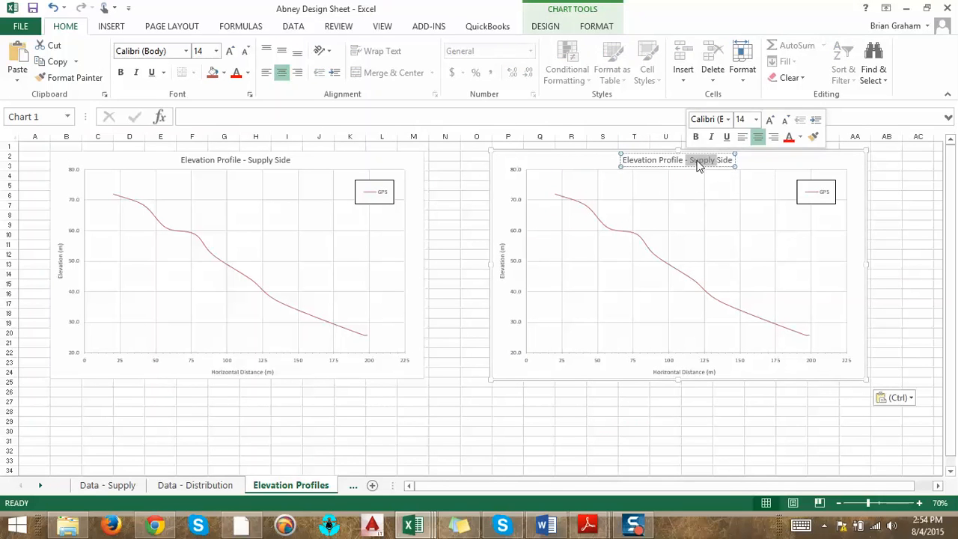
pyautogui.press('Delete')
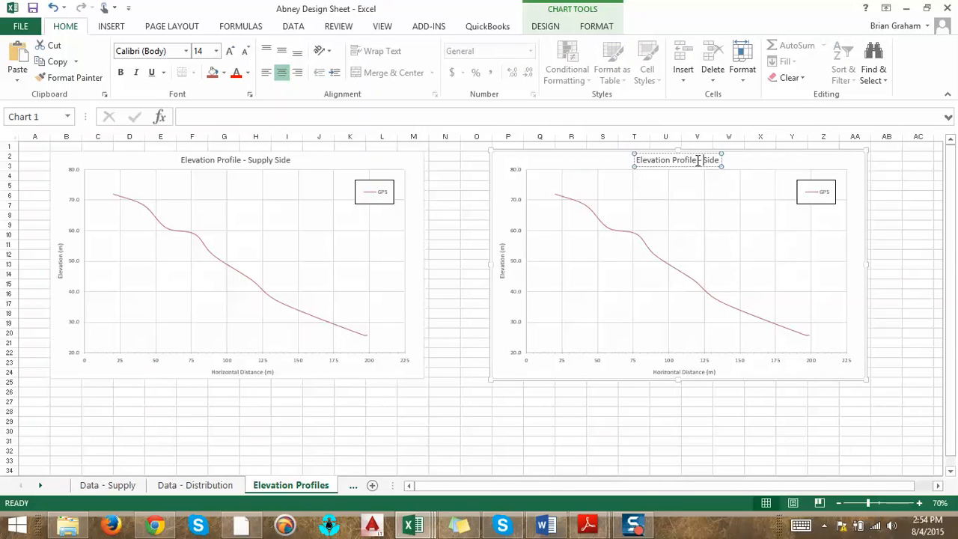
pyautogui.write('Distribut')
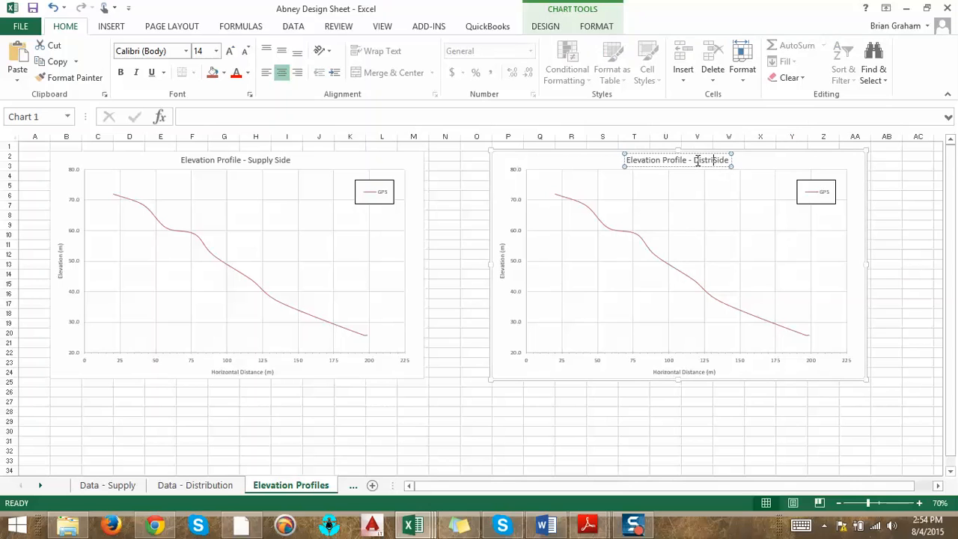
pyautogui.write('ion')
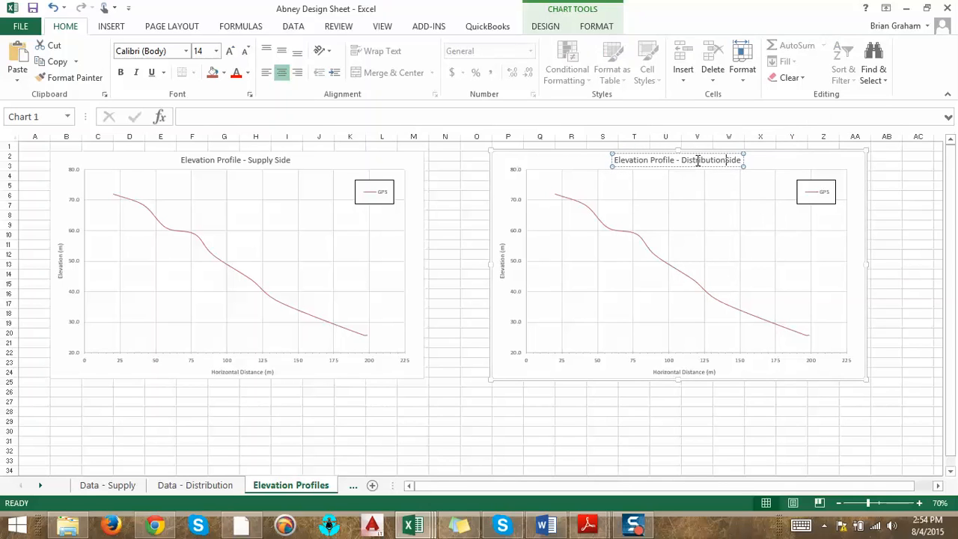
pyautogui.click(798, 165)
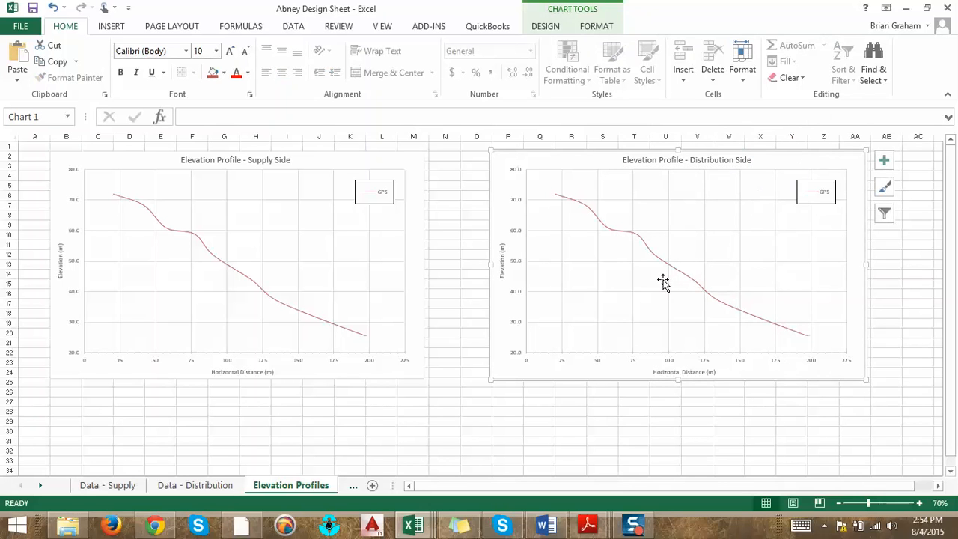
# Edit the distribution-side chart's GPS series to take its X values from the cumulative distance column, starting at K12, of the Data - Distribution sheet.
pyautogui.click(685, 247)
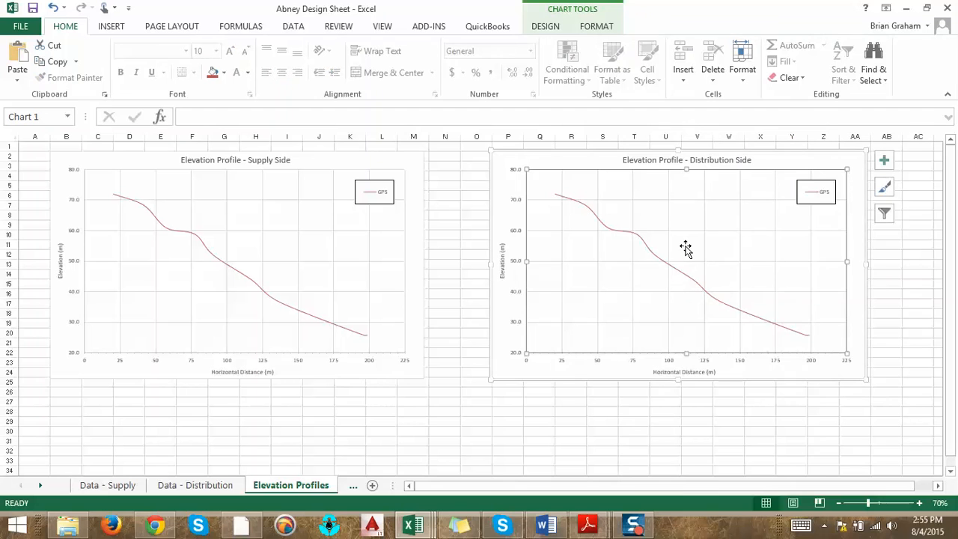
pyautogui.rightClick(686, 249)
pyautogui.click(720, 328)
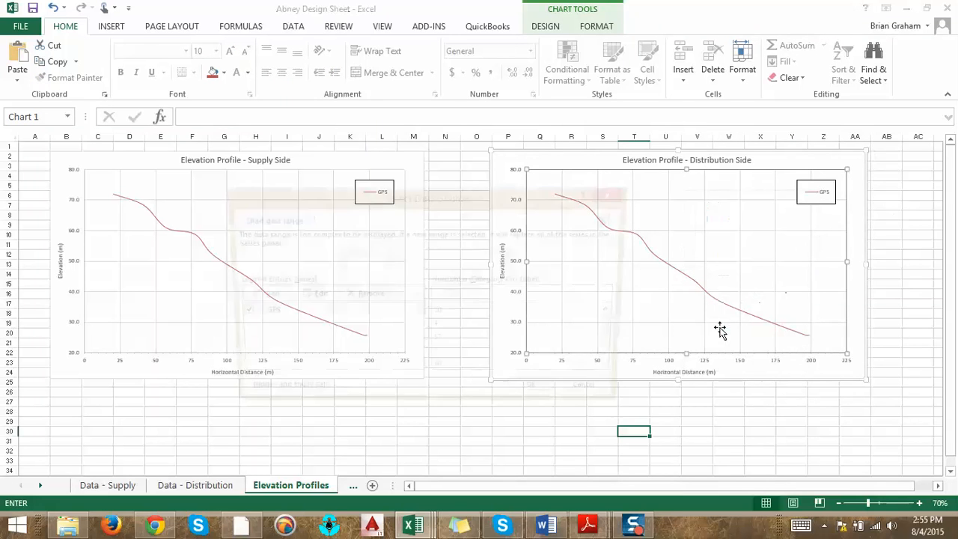
pyautogui.click(296, 315)
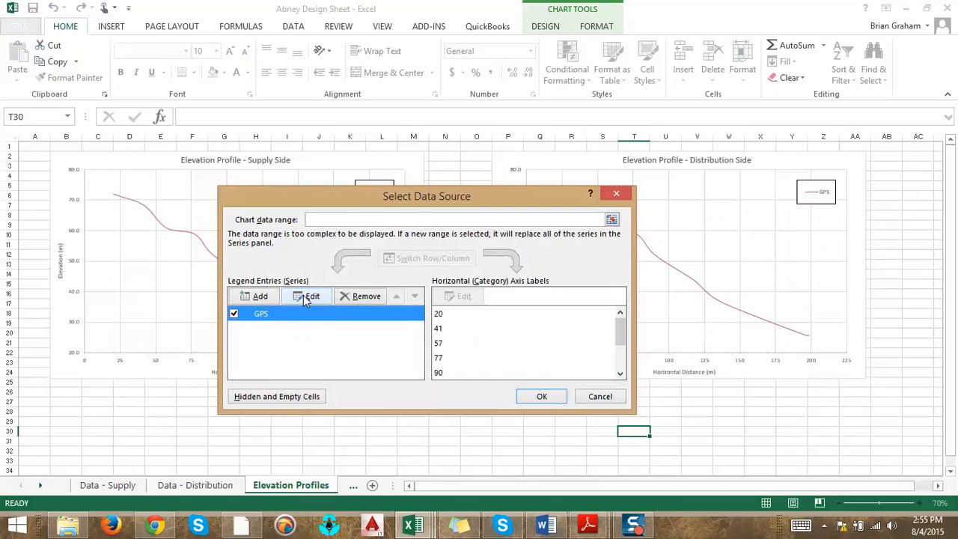
pyautogui.click(307, 296)
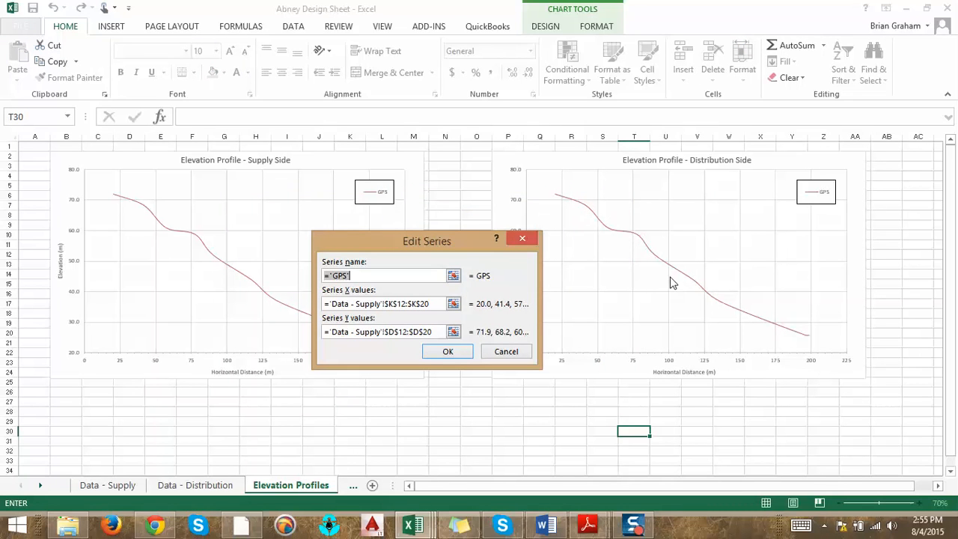
pyautogui.click(454, 306)
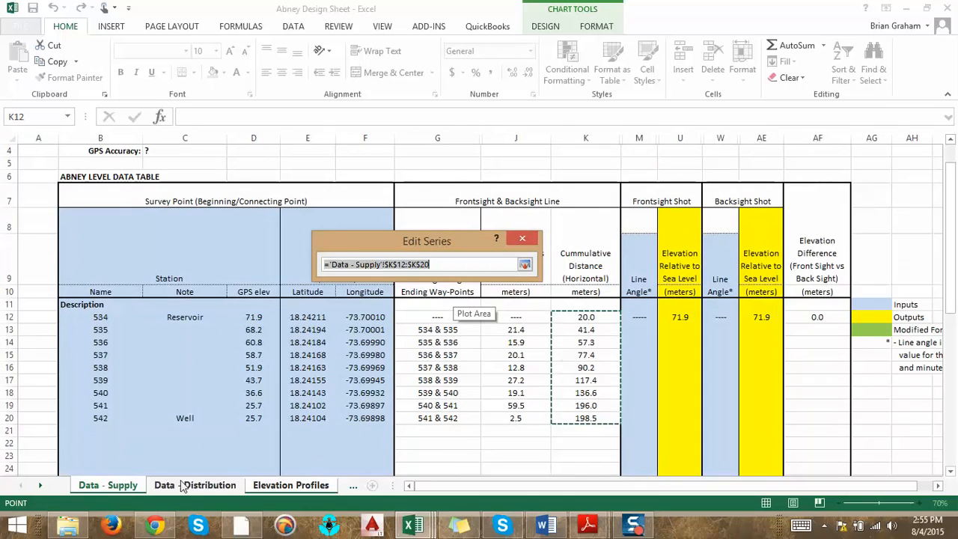
pyautogui.click(190, 487)
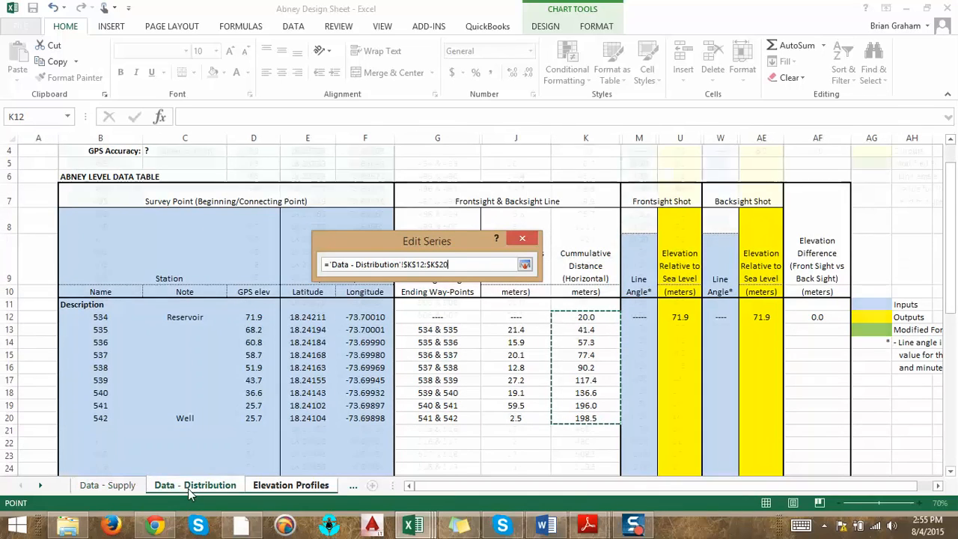
pyautogui.moveTo(586, 330); pyautogui.dragTo(590, 426)
# Set the GPS series' Y values to the GPS elevation column, starting at D12, of Data - Distribution and apply the new data source.
pyautogui.click(455, 334)
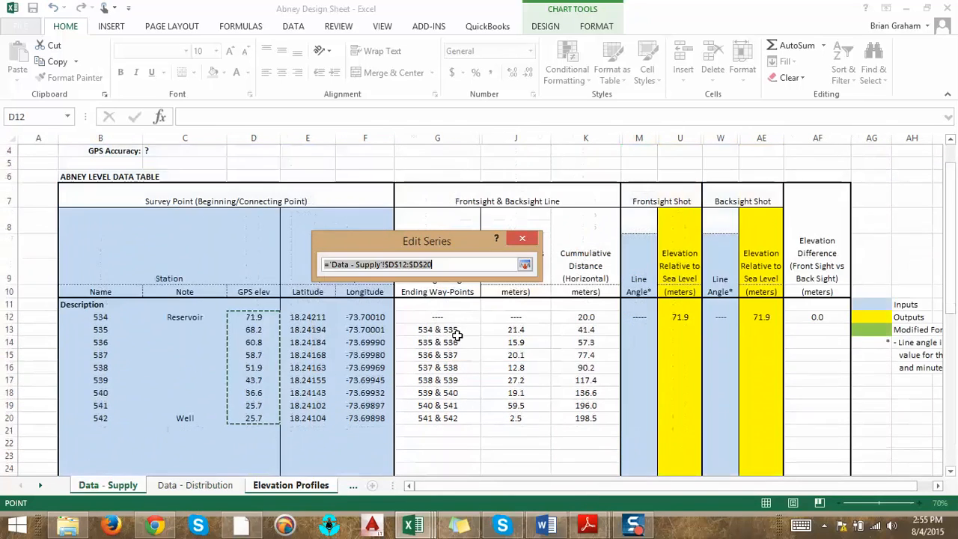
pyautogui.click(208, 487)
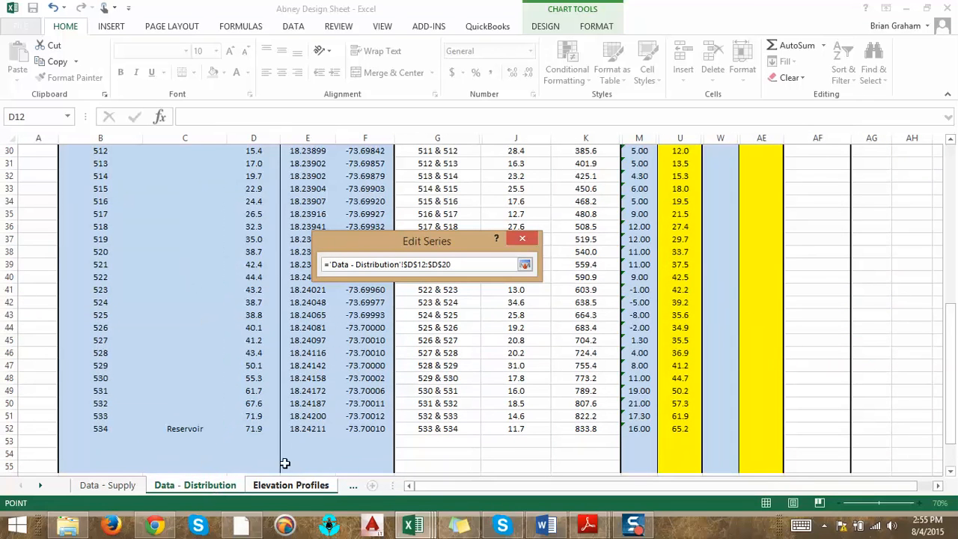
pyautogui.moveTo(428, 240); pyautogui.dragTo(710, 239)
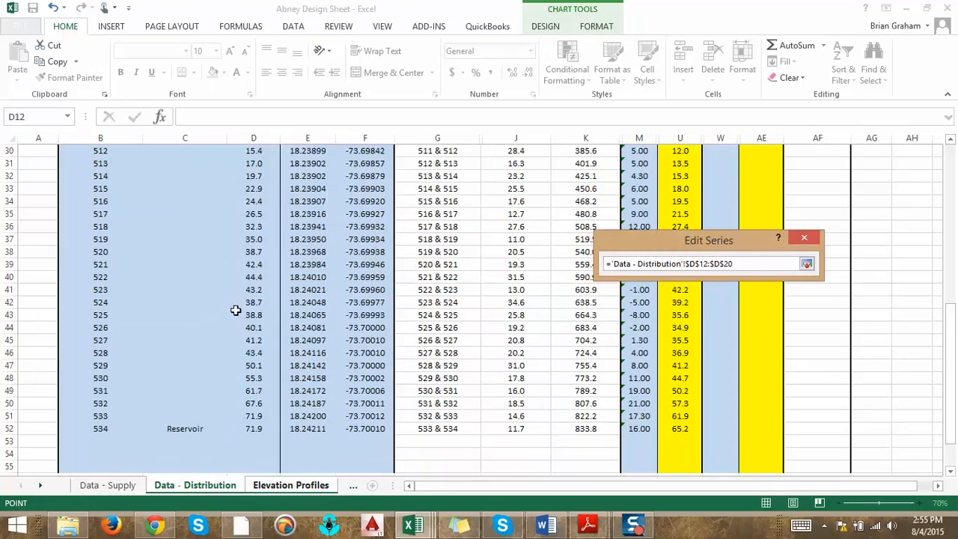
pyautogui.scroll(7, 235, 310)
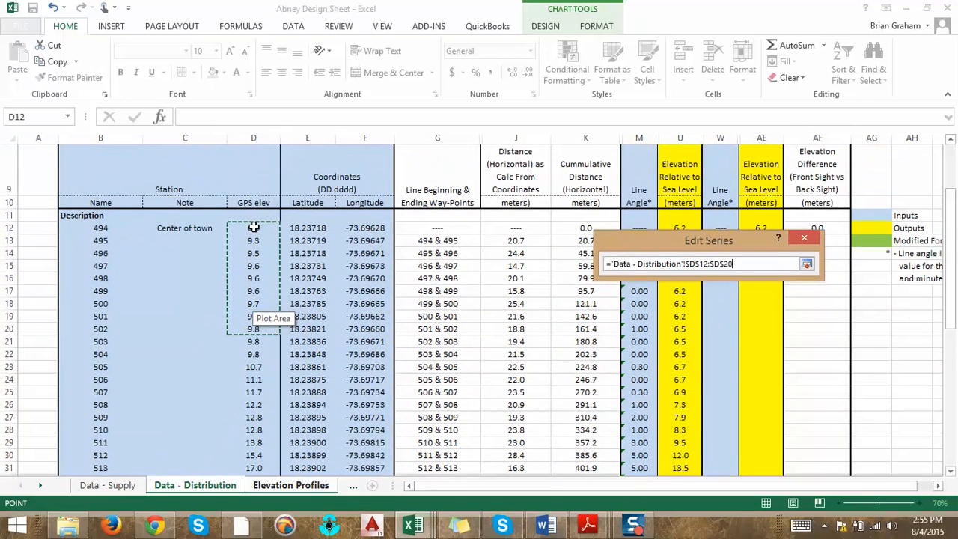
pyautogui.moveTo(254, 227); pyautogui.dragTo(257, 425)
pyautogui.click(729, 345)
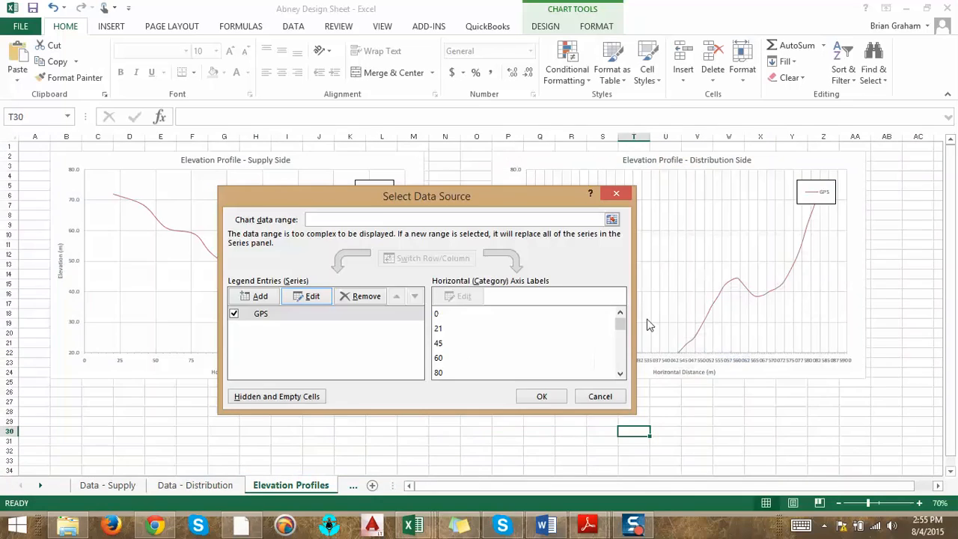
pyautogui.click(544, 398)
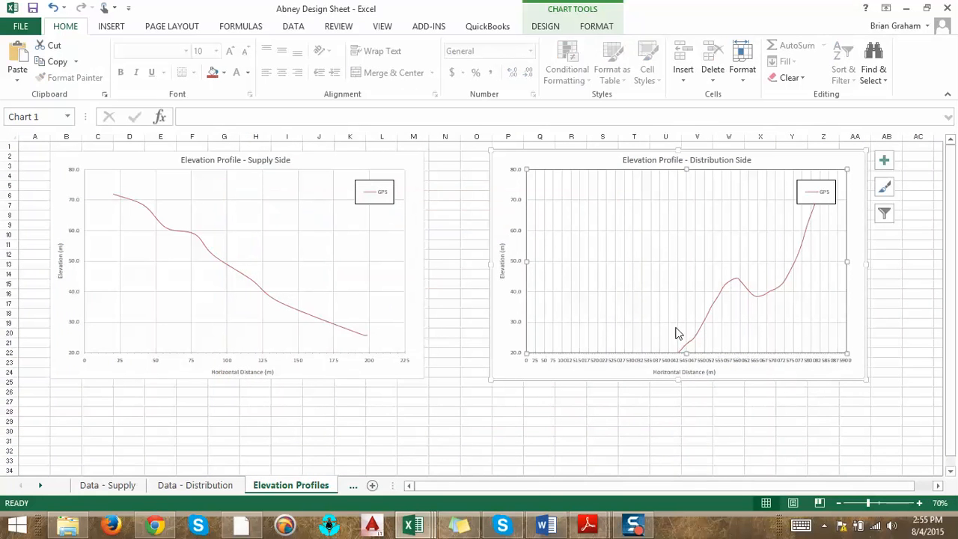
# Move the distribution-side chart slightly closer to the supply-side chart.
pyautogui.moveTo(581, 164); pyautogui.dragTo(554, 158)
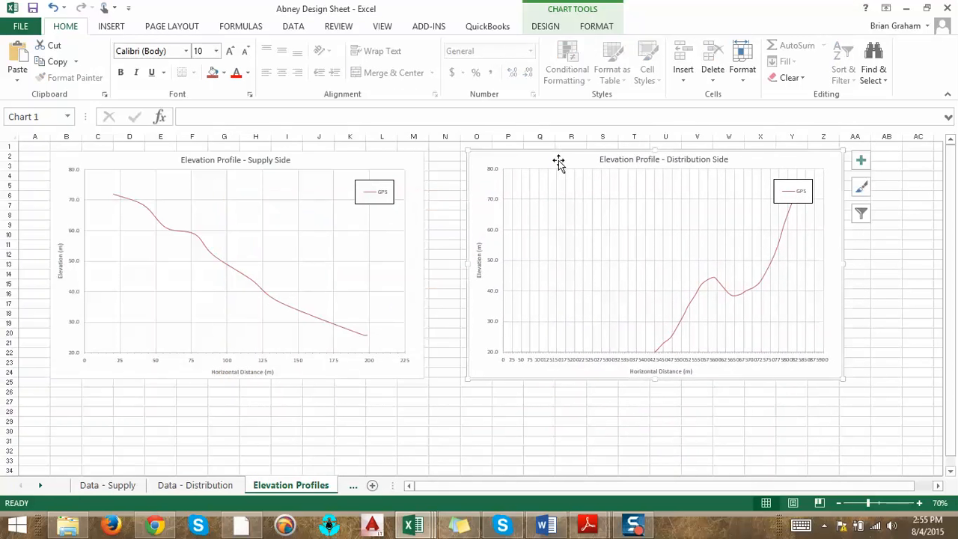
pyautogui.click(920, 503)
pyautogui.click(920, 503)
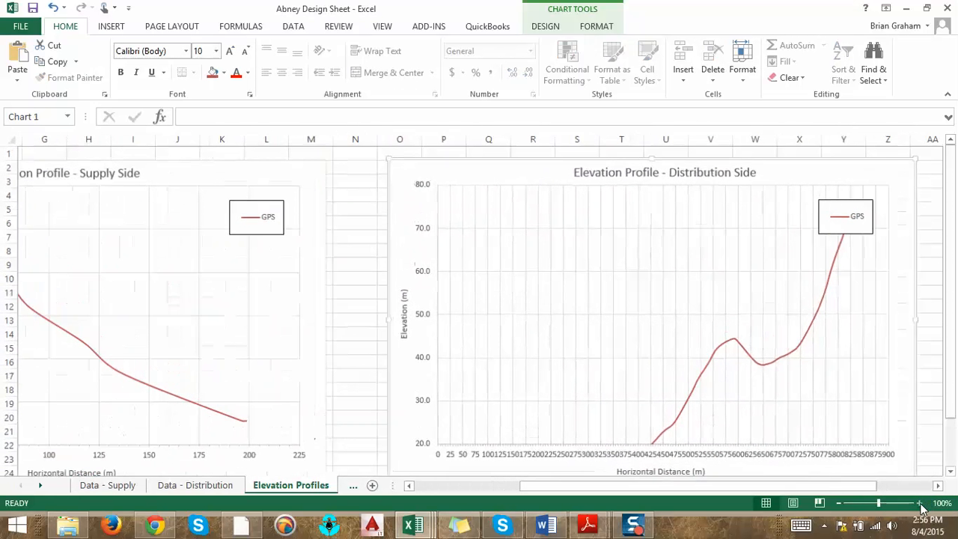
pyautogui.click(920, 504)
pyautogui.moveTo(791, 486); pyautogui.dragTo(845, 487)
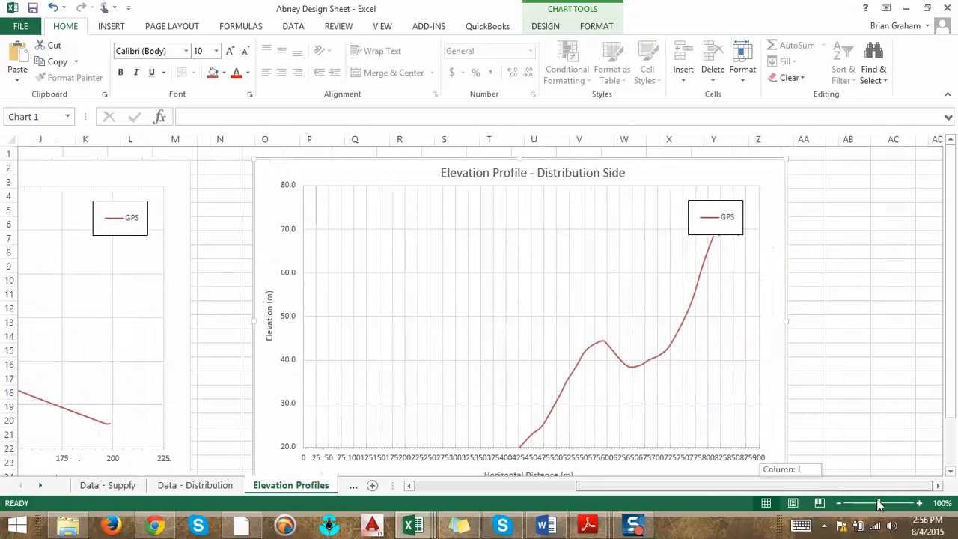
pyautogui.scroll(-1, 810, 421)
pyautogui.scroll(-1, 810, 422)
pyautogui.scroll(1, 824, 449)
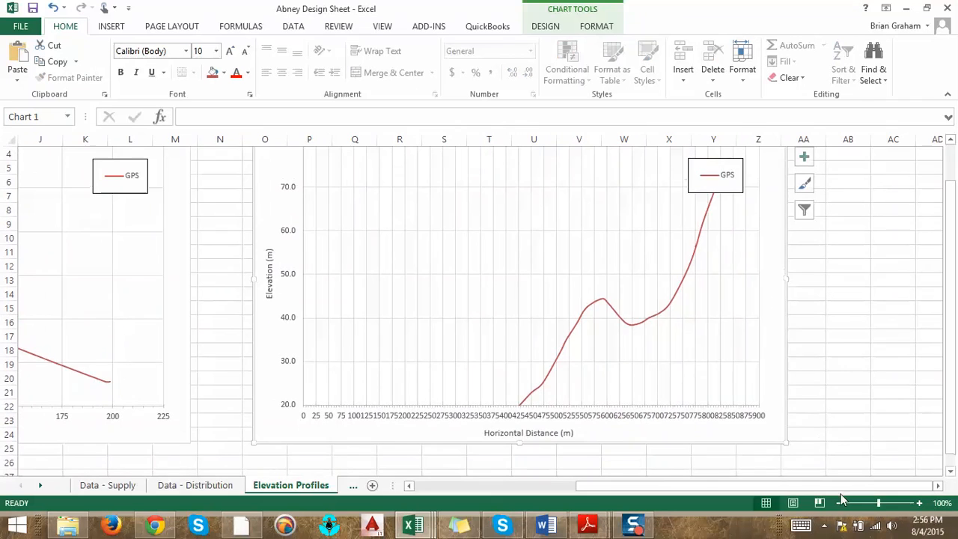
pyautogui.click(839, 503)
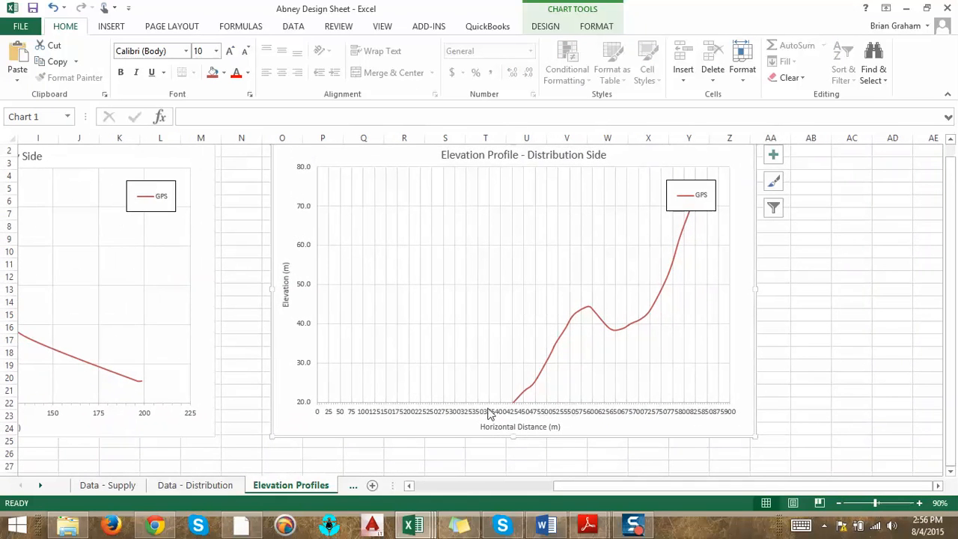
pyautogui.scroll(1, 644, 409)
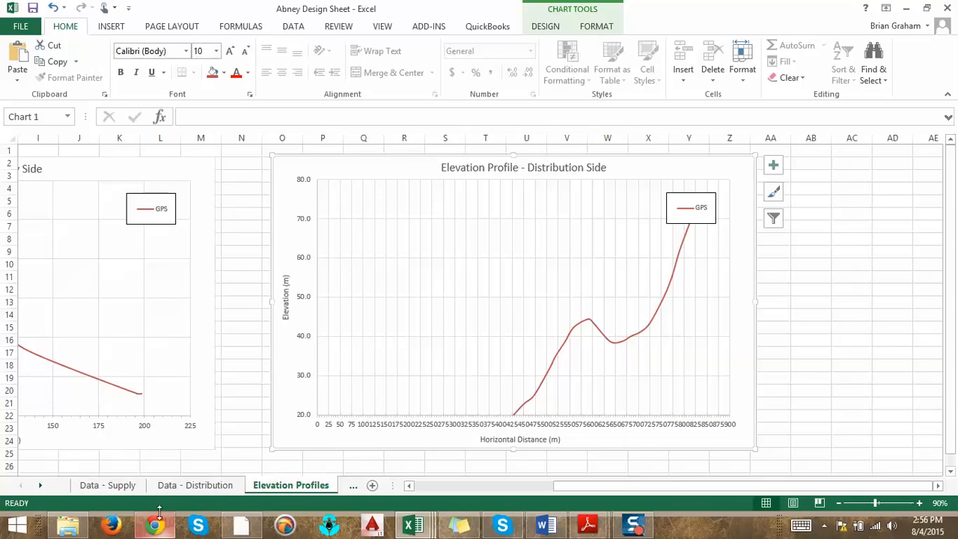
# Check the first and last GPS elevations, cells D12 and D52, on the Data - Distribution sheet.
pyautogui.click(171, 485)
pyautogui.scroll(8, 250, 426)
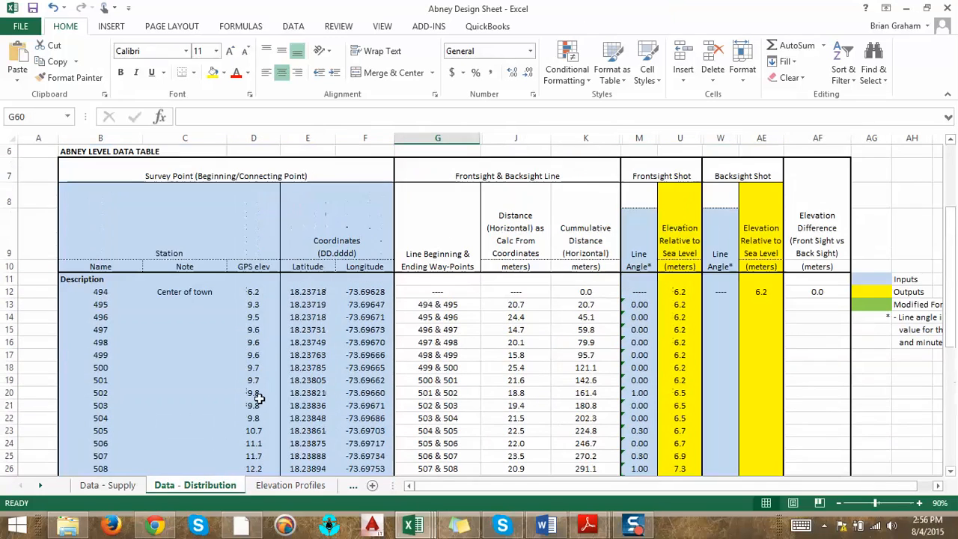
pyautogui.click(254, 291)
pyautogui.scroll(-10, 254, 348)
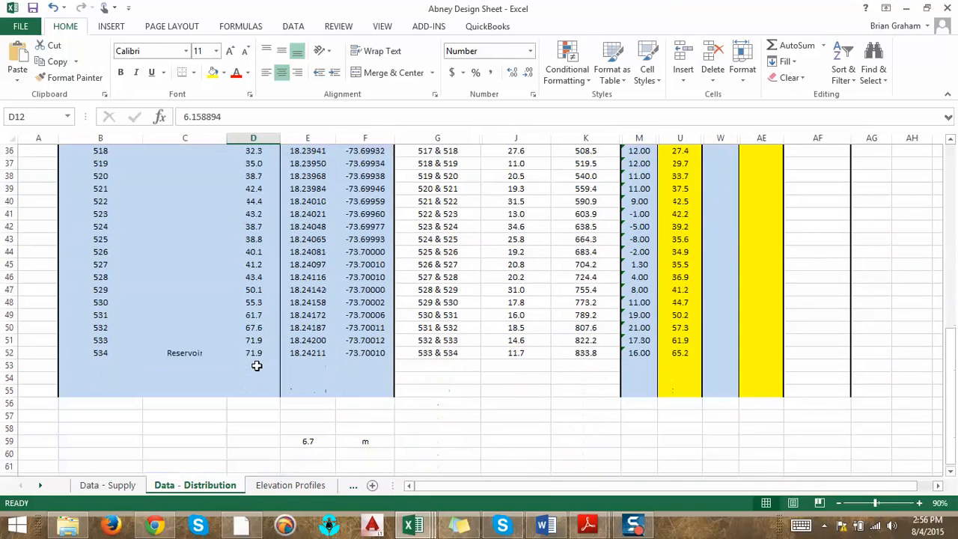
pyautogui.click(254, 350)
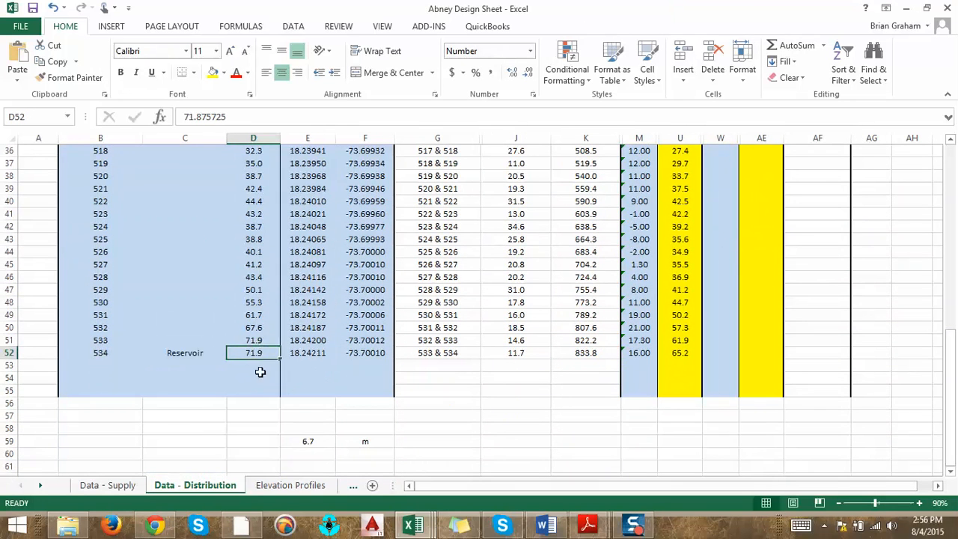
# Set the minimum of the distribution-side chart's vertical elevation axis to 0.
pyautogui.click(288, 485)
pyautogui.click(307, 341)
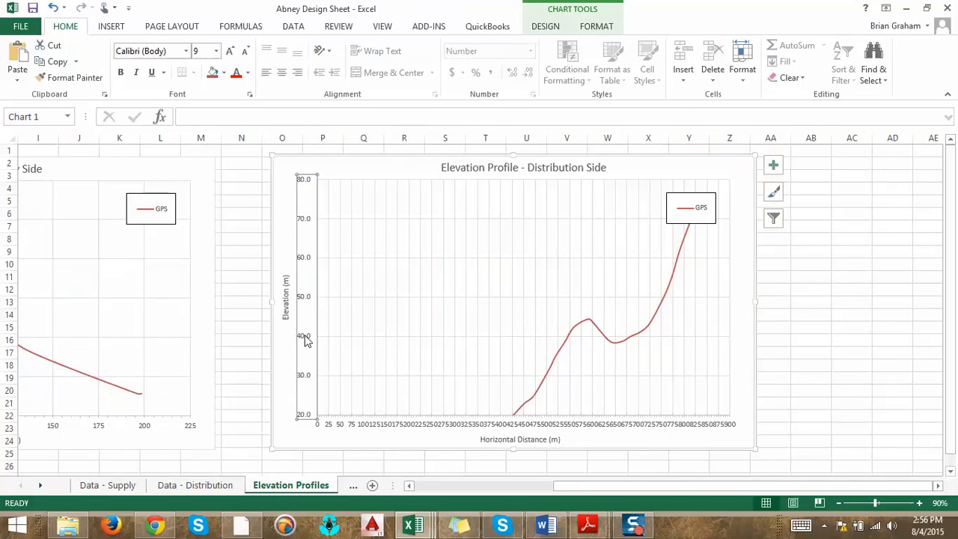
pyautogui.rightClick(306, 340)
pyautogui.click(353, 485)
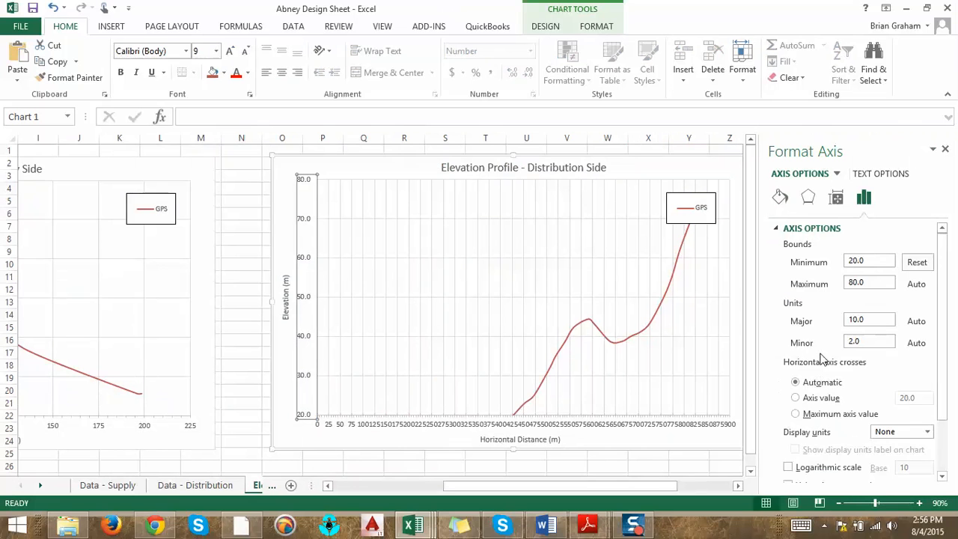
pyautogui.moveTo(879, 260); pyautogui.dragTo(835, 268)
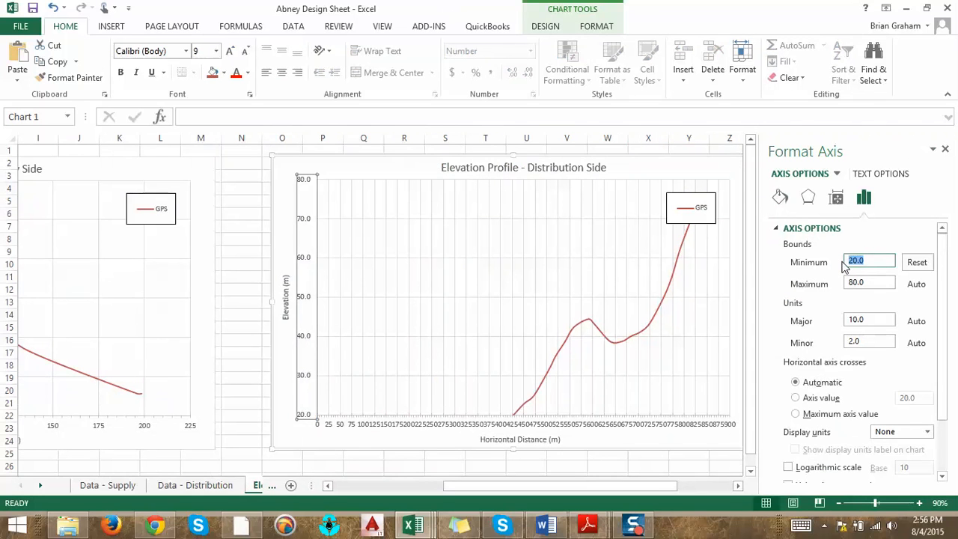
pyautogui.write('0')
pyautogui.press('Return')
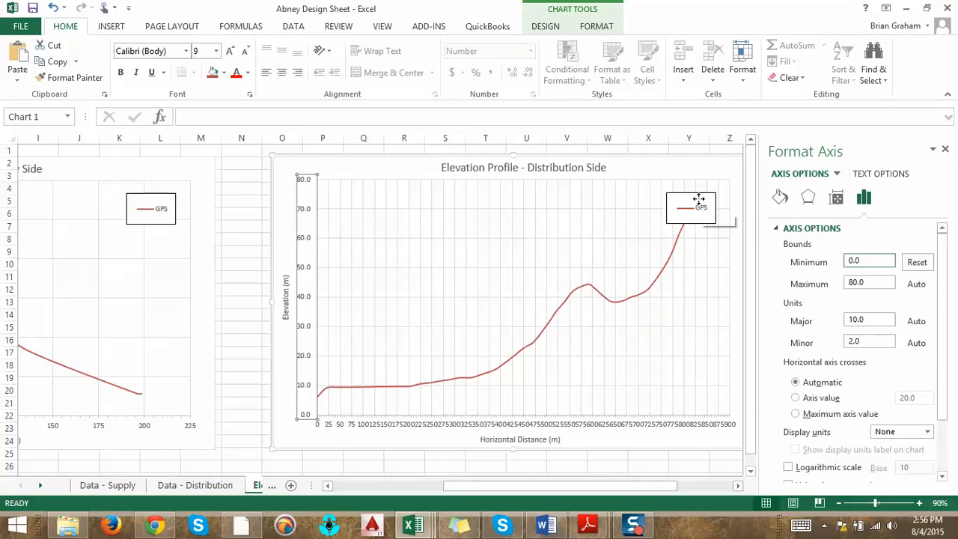
# Move the distribution-side chart's legend to the upper left of the plot, clear of the curve, and close the chart formatting.
pyautogui.moveTo(697, 199); pyautogui.dragTo(376, 197)
pyautogui.click(666, 167)
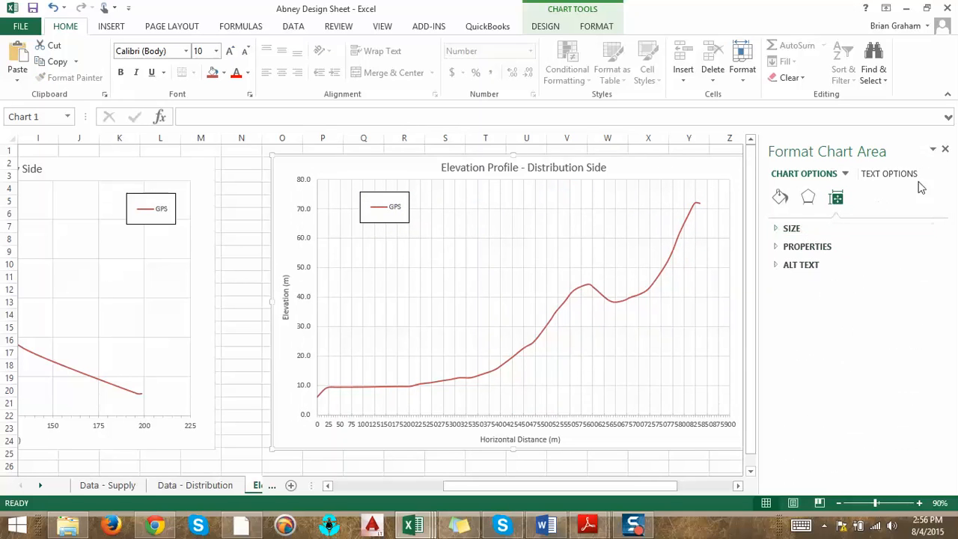
pyautogui.click(946, 152)
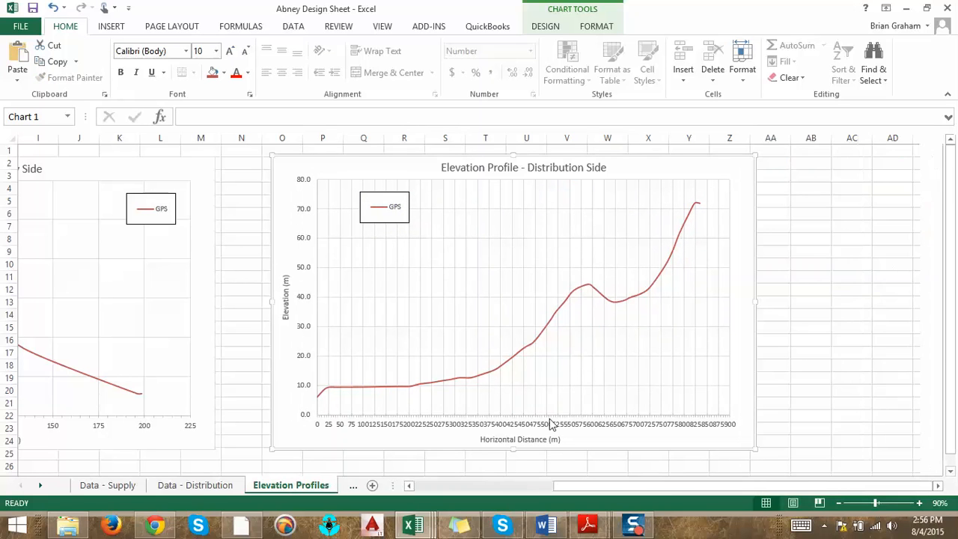
# Set the starting cumulative distance in K12 of Data - Distribution to 20 and check the first point of the distribution-side profile.
pyautogui.click(189, 486)
pyautogui.scroll(10, 254, 460)
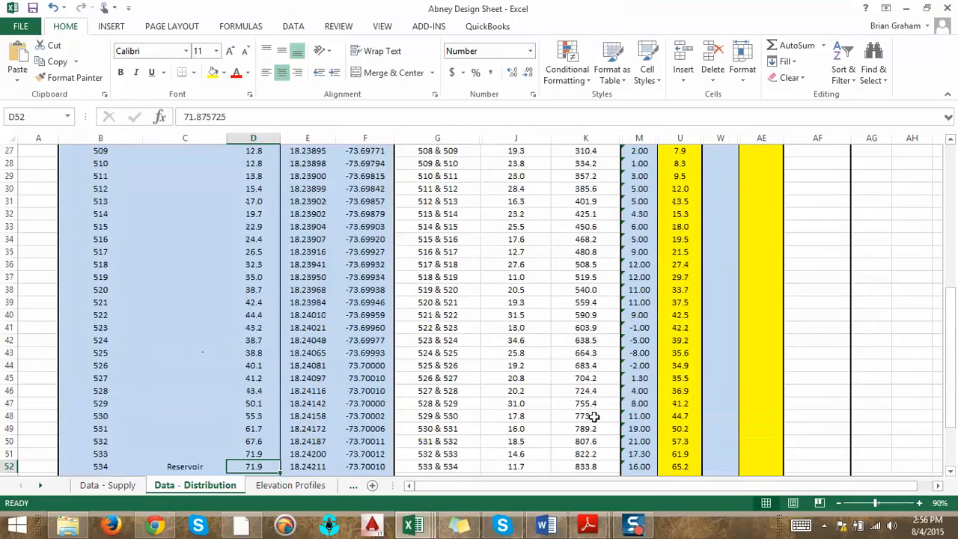
pyautogui.click(262, 485)
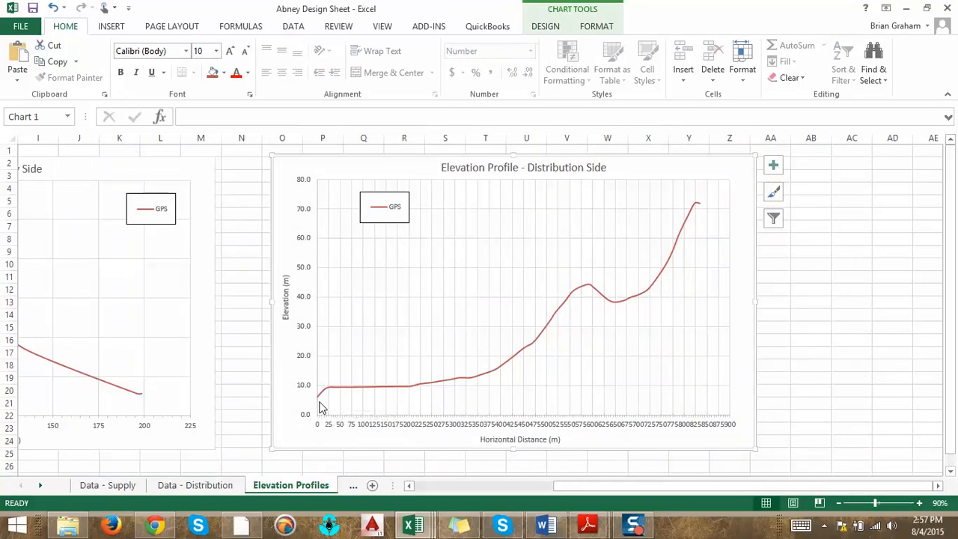
pyautogui.click(188, 485)
pyautogui.scroll(2, 499, 351)
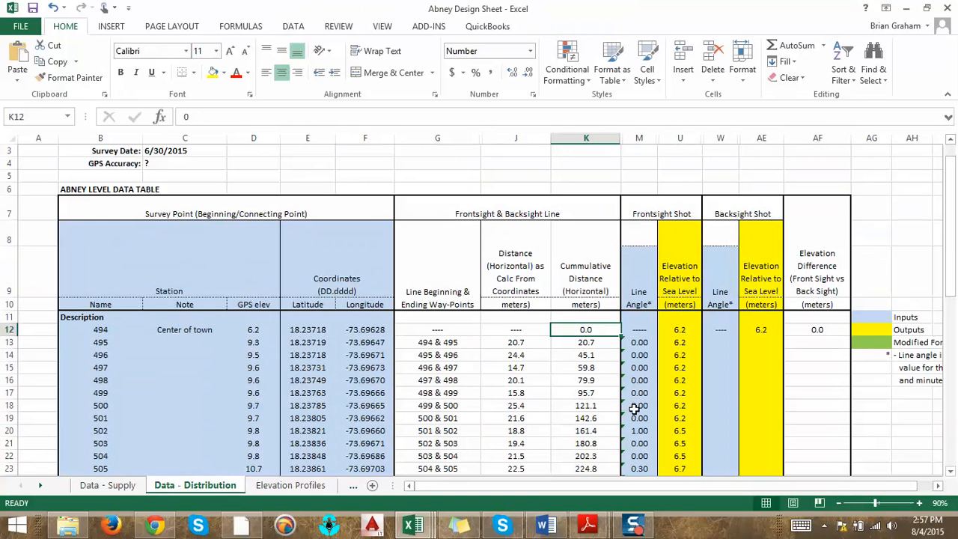
pyautogui.write('20')
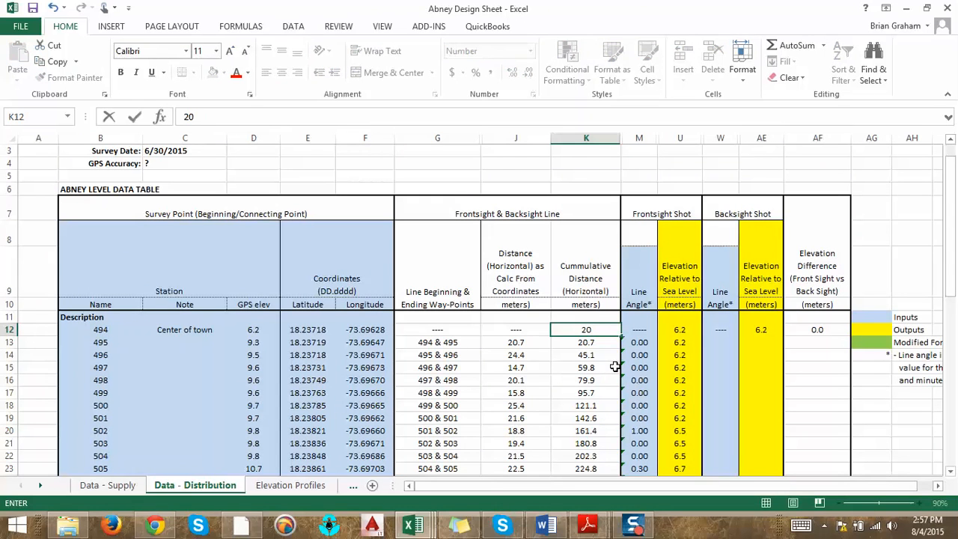
pyautogui.press('Return')
pyautogui.click(331, 485)
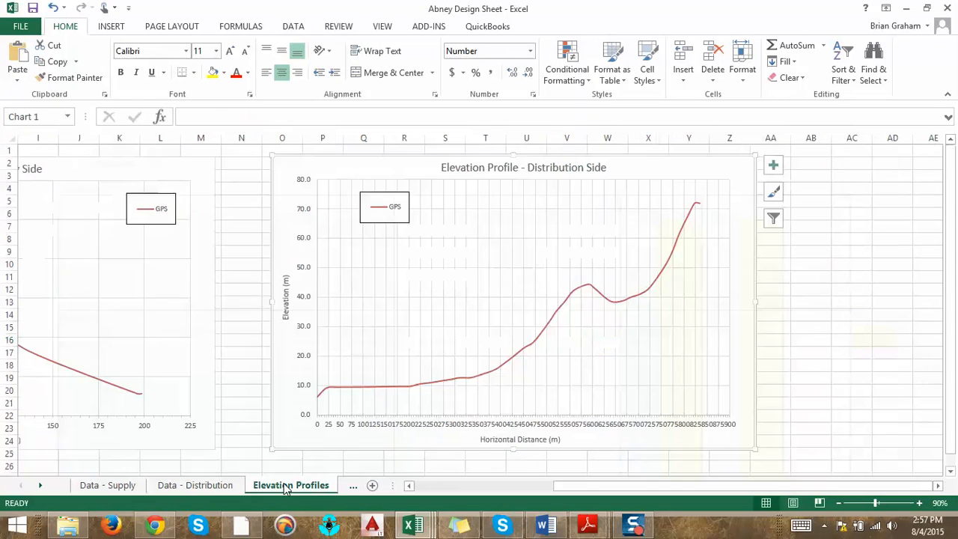
pyautogui.click(335, 410)
pyautogui.moveTo(328, 405)
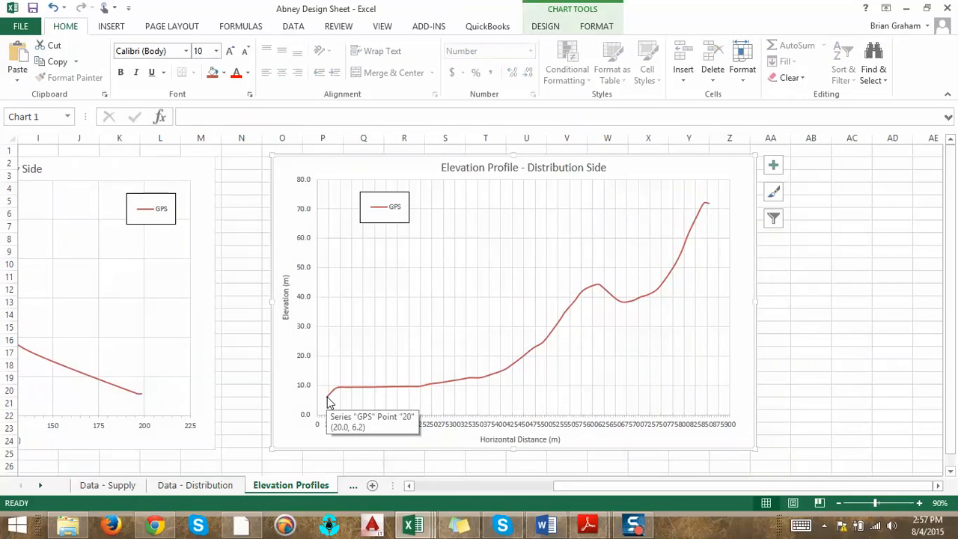
# Set the major unit of the distribution-side chart's horizontal distance axis to 100 and close the axis formatting.
pyautogui.click(550, 425)
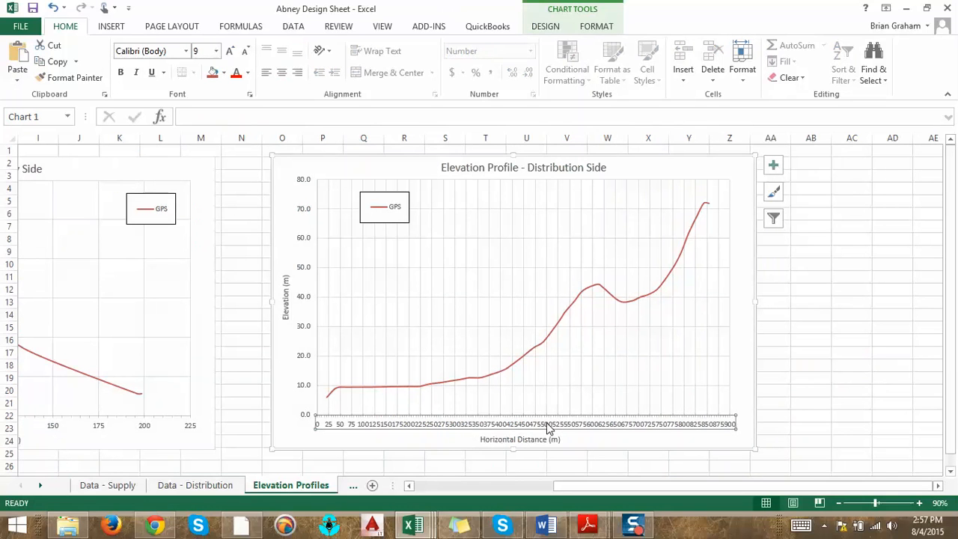
pyautogui.rightClick(547, 422)
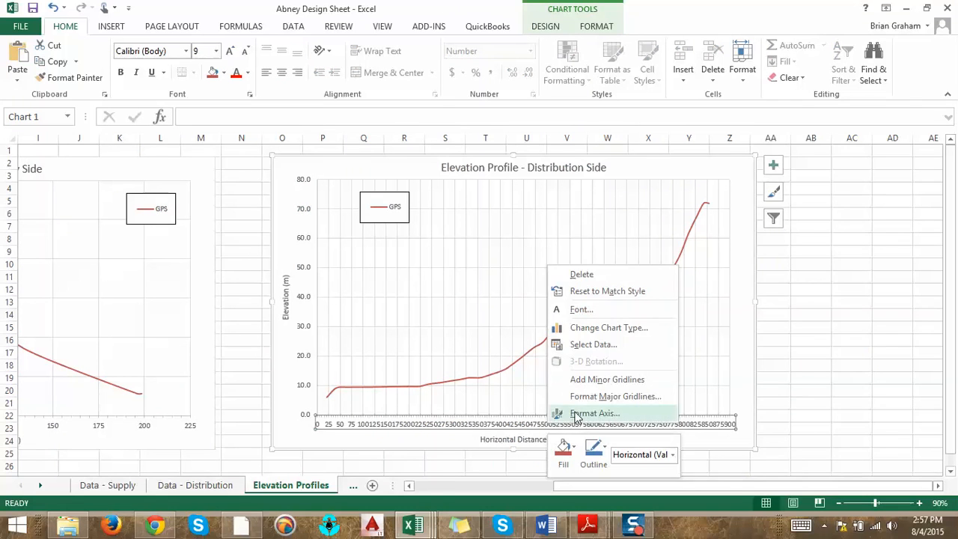
pyautogui.click(576, 414)
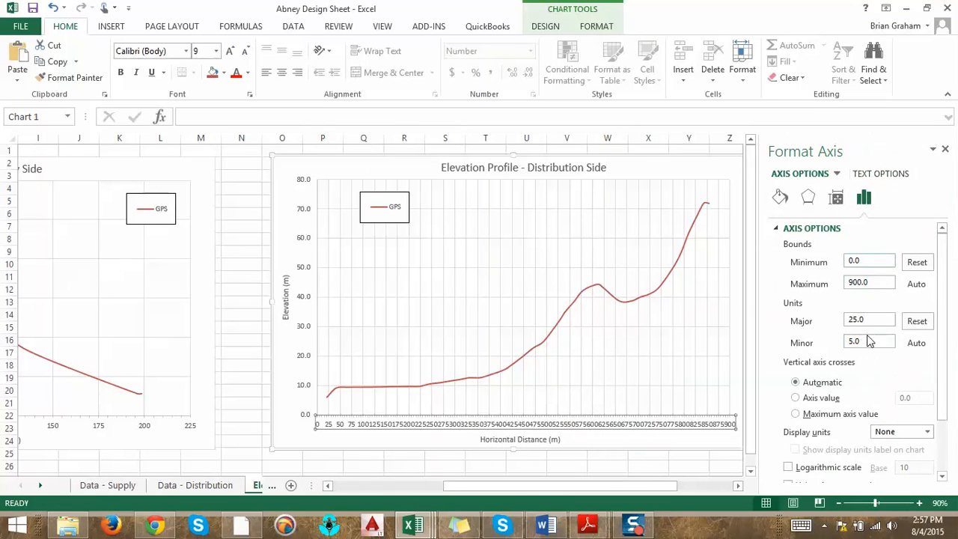
pyautogui.moveTo(873, 321); pyautogui.dragTo(837, 322)
pyautogui.press('Return')
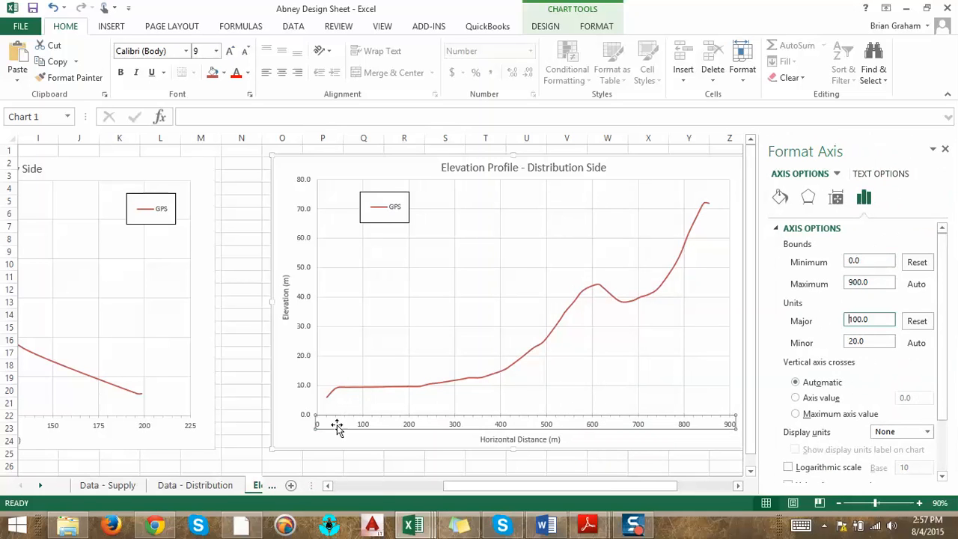
pyautogui.click(945, 149)
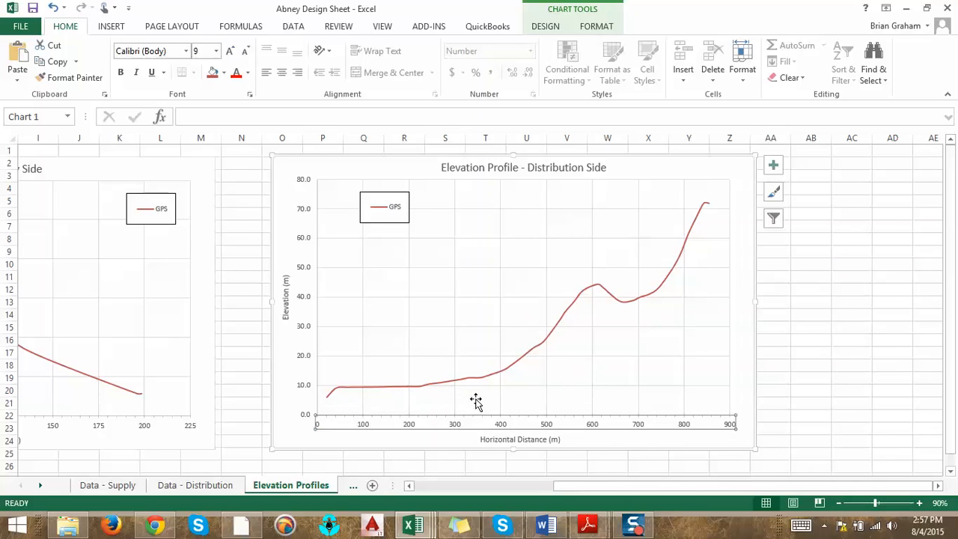
# Add a series named Abney to the distribution-side chart, with K12:K52 of Data - Distribution as its X values.
pyautogui.click(488, 279)
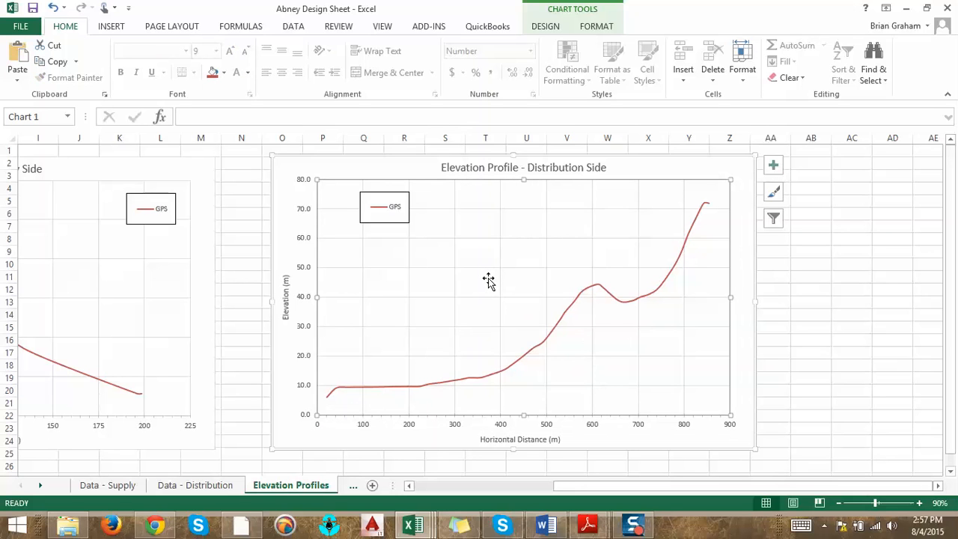
pyautogui.rightClick(489, 279)
pyautogui.click(520, 358)
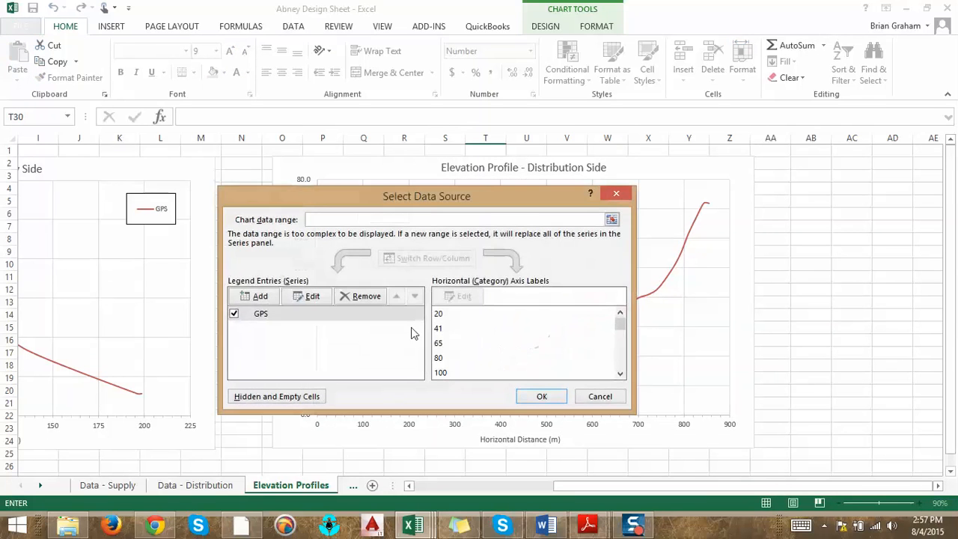
pyautogui.click(254, 297)
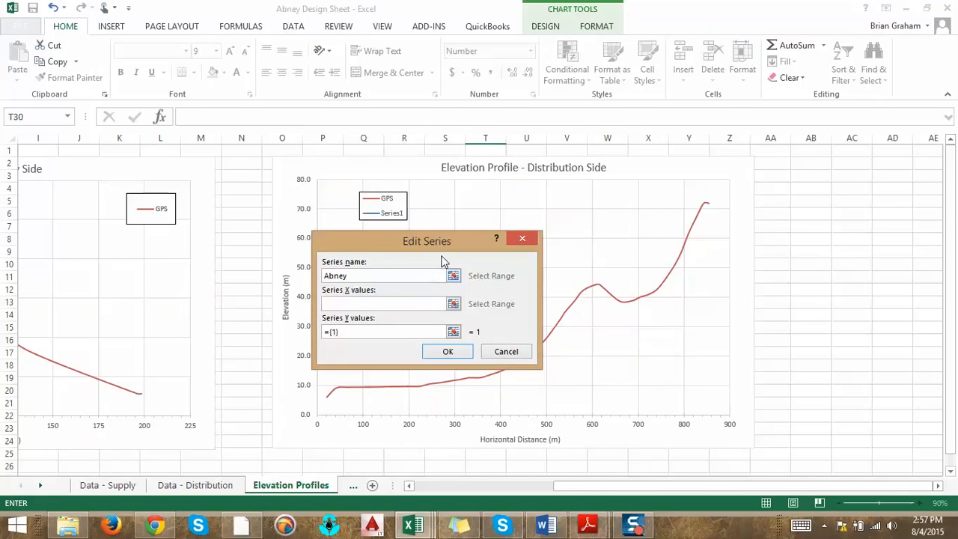
pyautogui.click(453, 303)
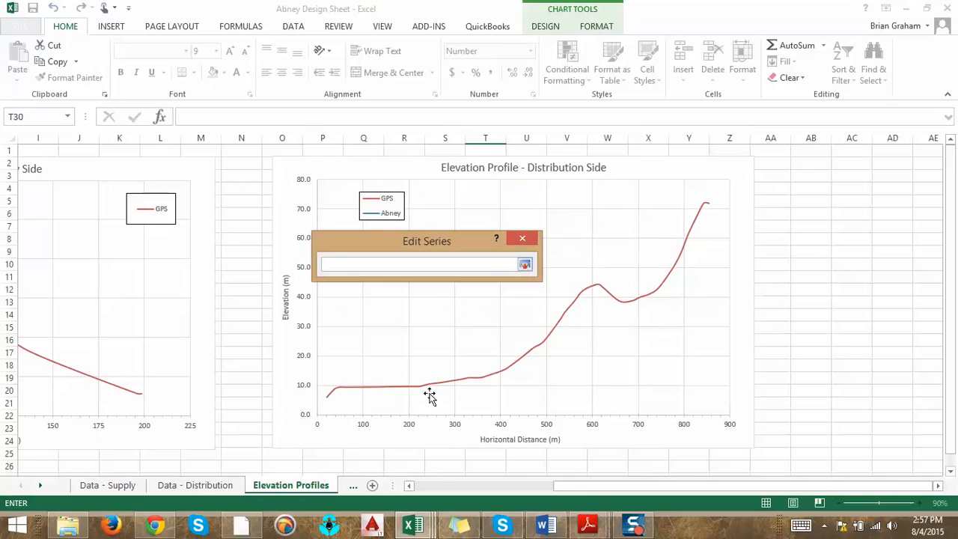
pyautogui.click(198, 485)
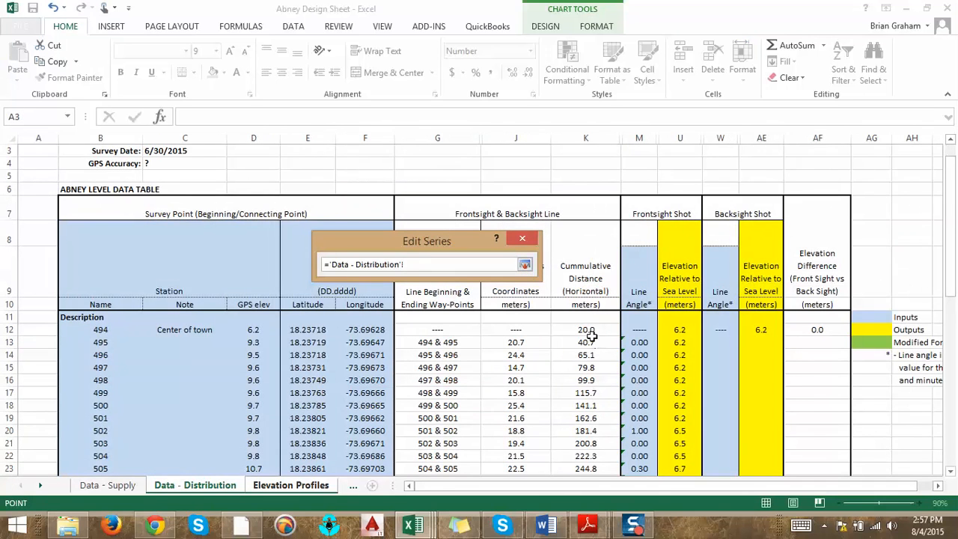
pyautogui.moveTo(585, 329); pyautogui.dragTo(592, 442)
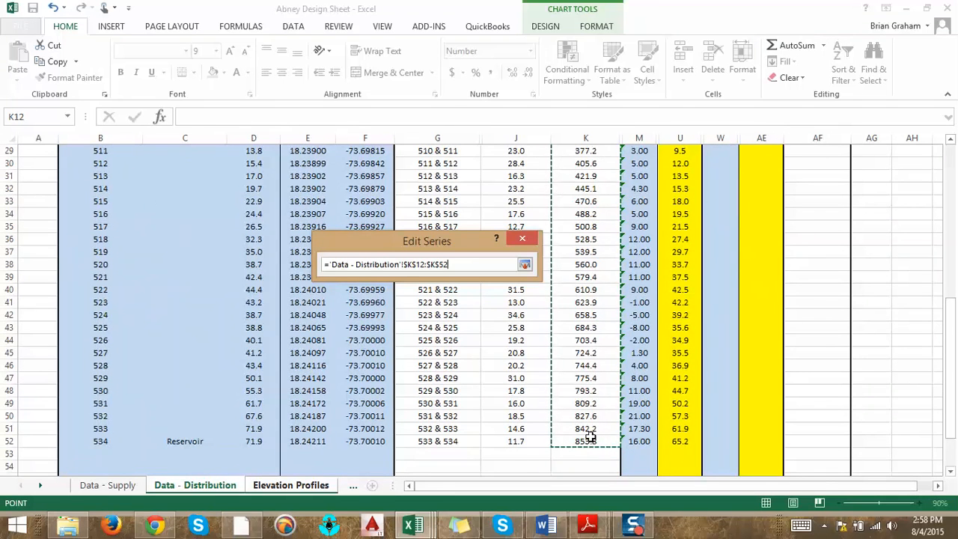
pyautogui.press('Return')
# Set the Abney series' Y values to the frontsight elevations U12:U52 on Data - Distribution and accept the chart's data source.
pyautogui.scroll(8, 674, 319)
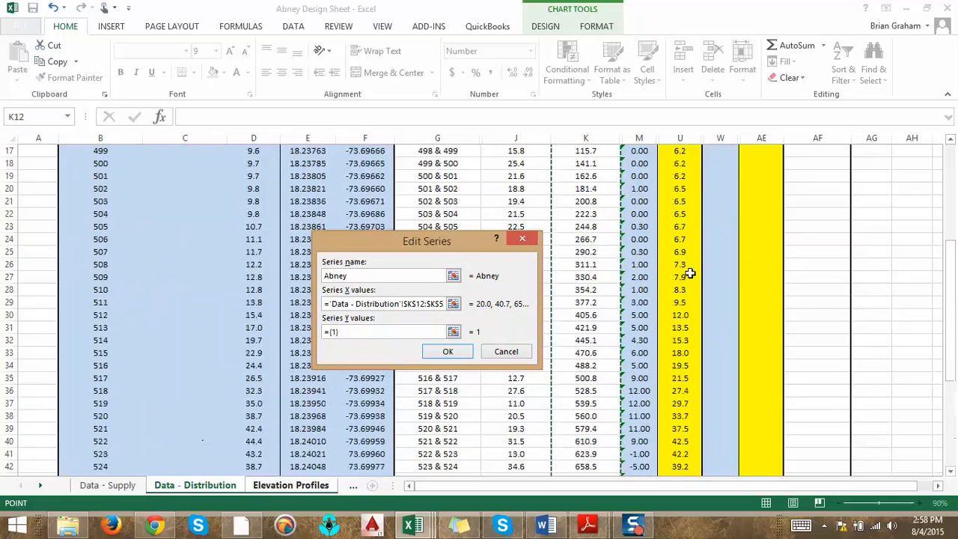
pyautogui.scroll(-8, 677, 321)
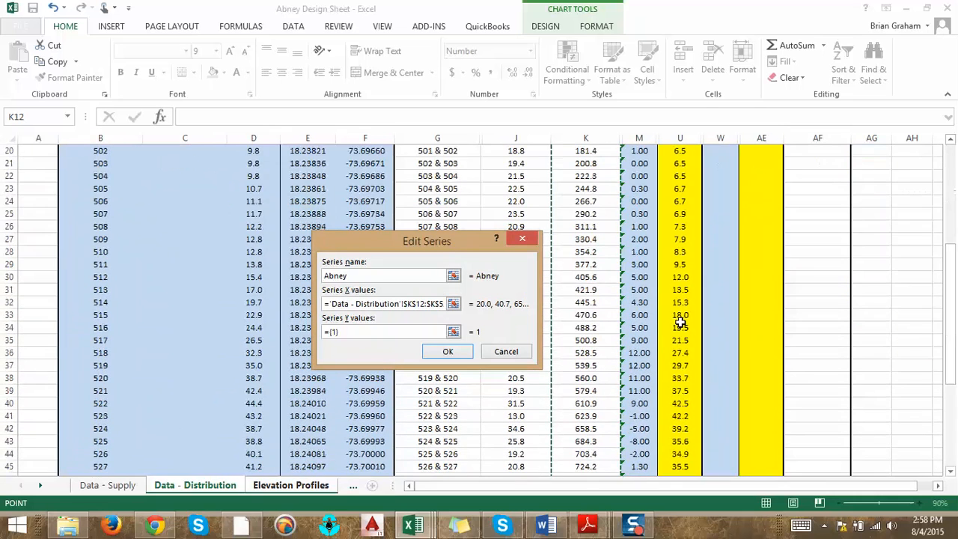
pyautogui.scroll(7, 591, 378)
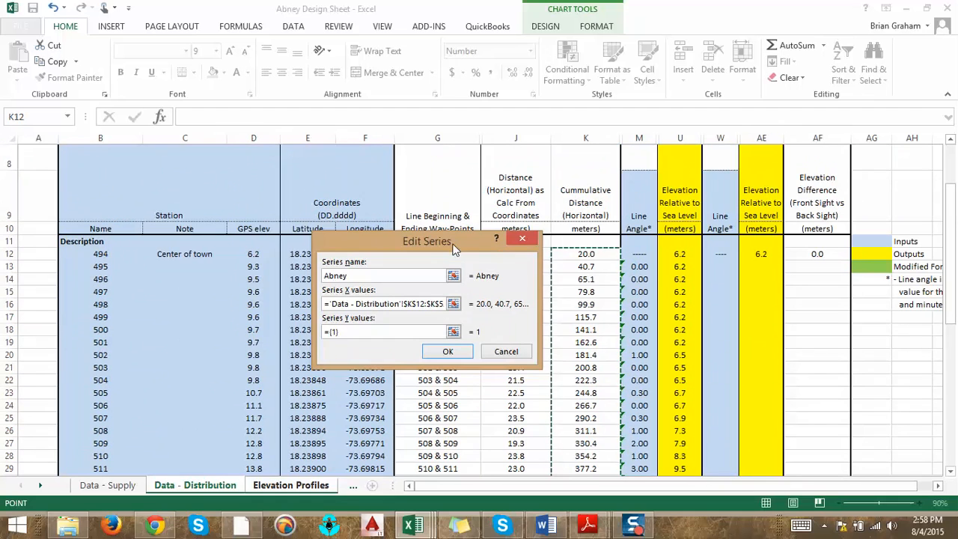
pyautogui.moveTo(441, 247); pyautogui.dragTo(310, 220)
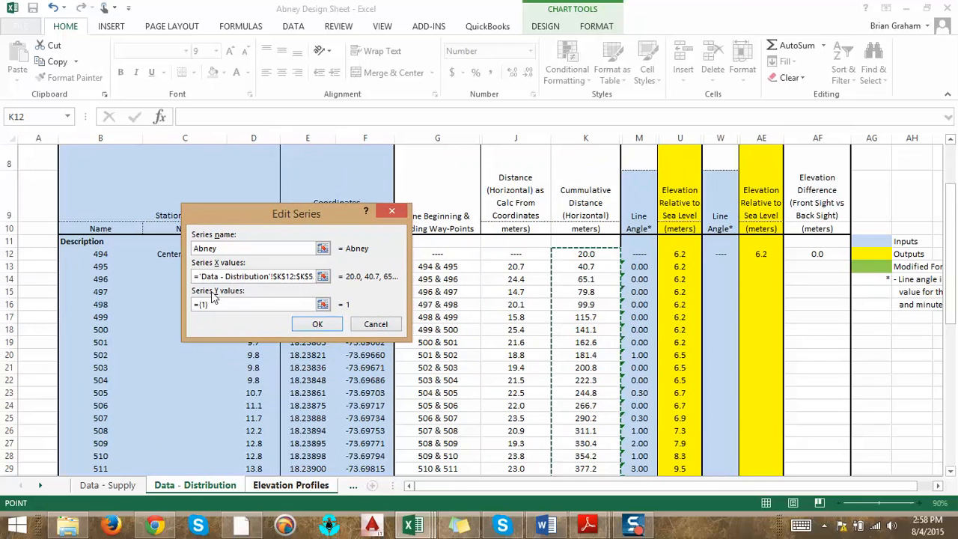
pyautogui.click(323, 305)
pyautogui.scroll(4, 711, 367)
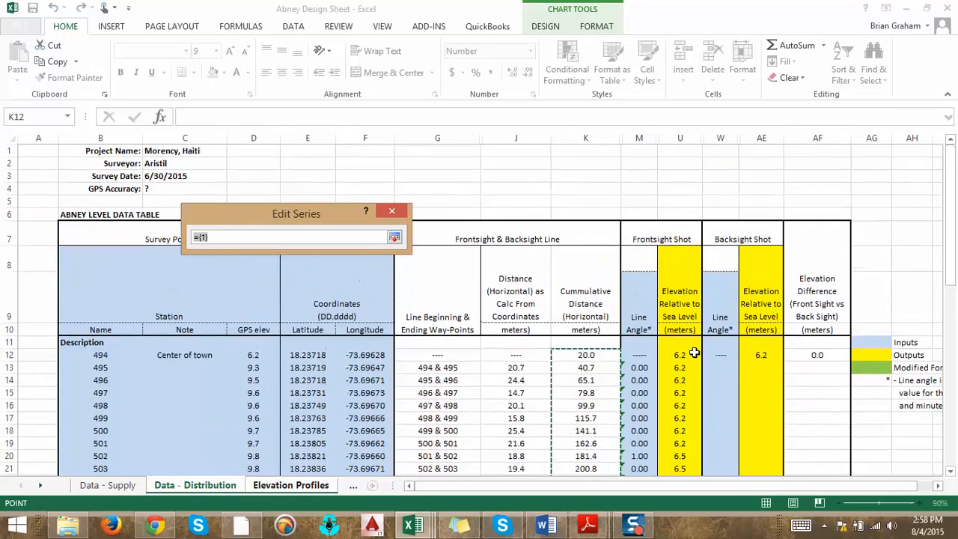
pyautogui.moveTo(680, 355); pyautogui.dragTo(687, 441)
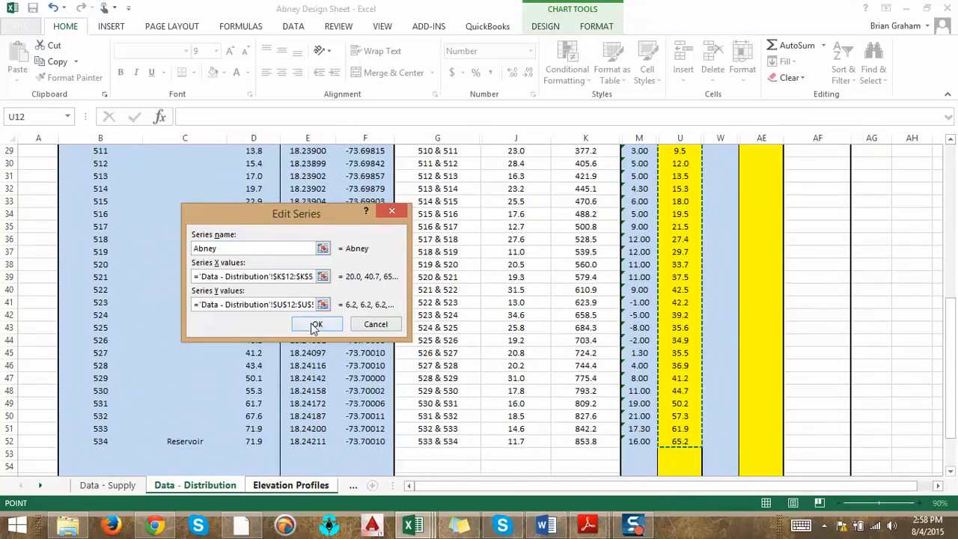
pyautogui.click(312, 330)
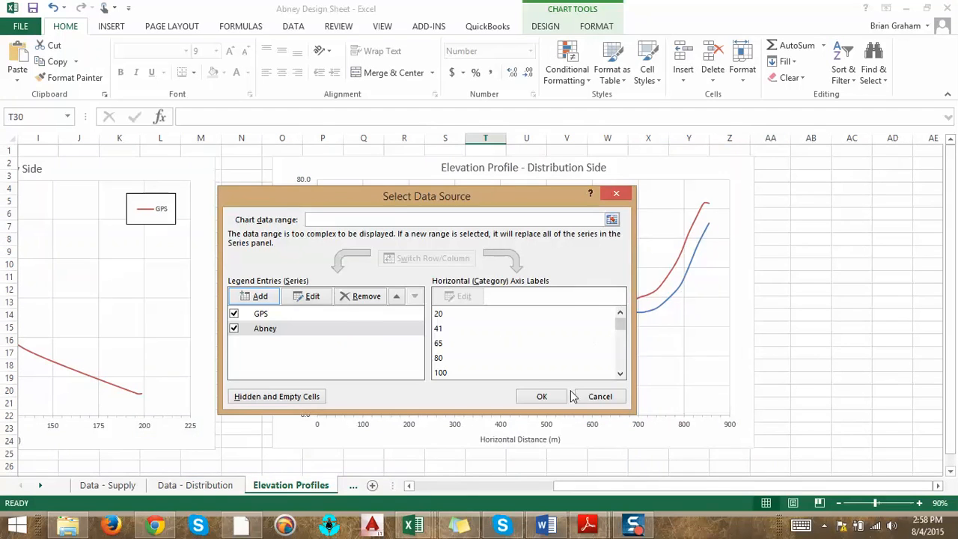
pyautogui.click(561, 398)
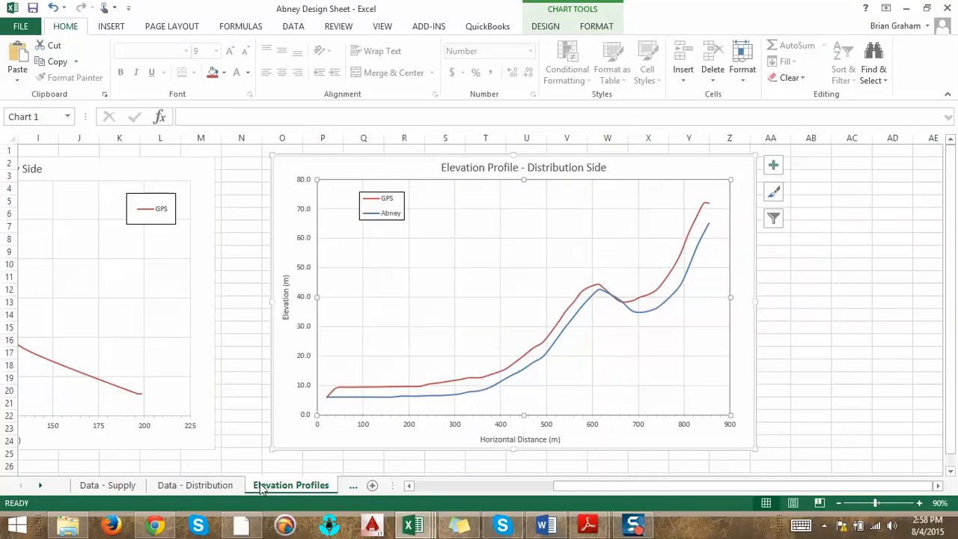
# Check the GPS-to-Abney elevation difference in E59 of Data - Distribution against the end points of both distribution-side curves.
pyautogui.click(194, 486)
pyautogui.click(310, 376)
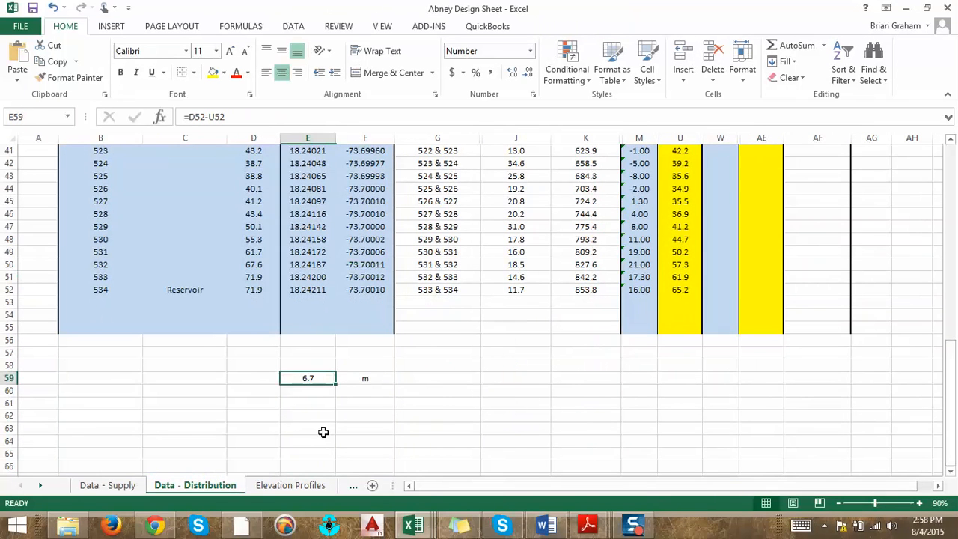
pyautogui.click(290, 486)
pyautogui.moveTo(712, 229)
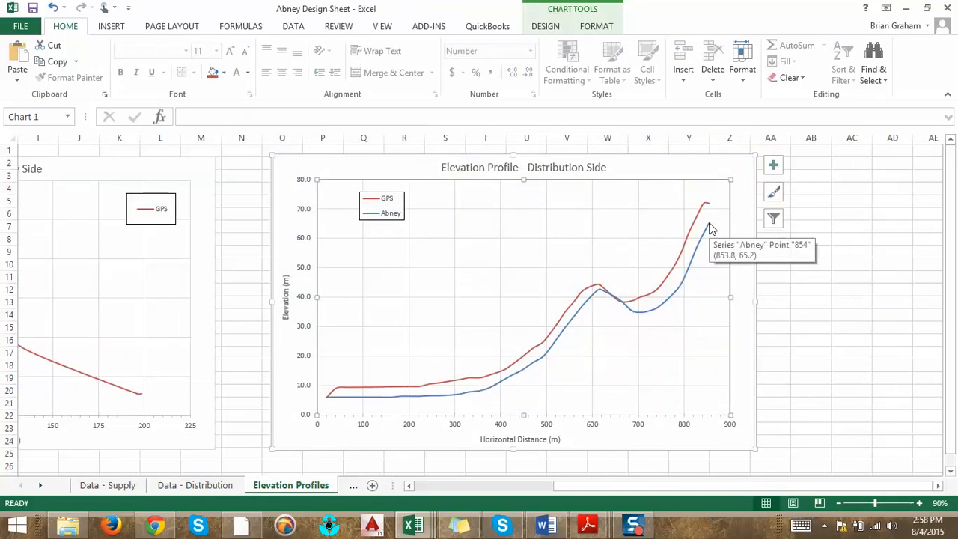
pyautogui.moveTo(711, 210)
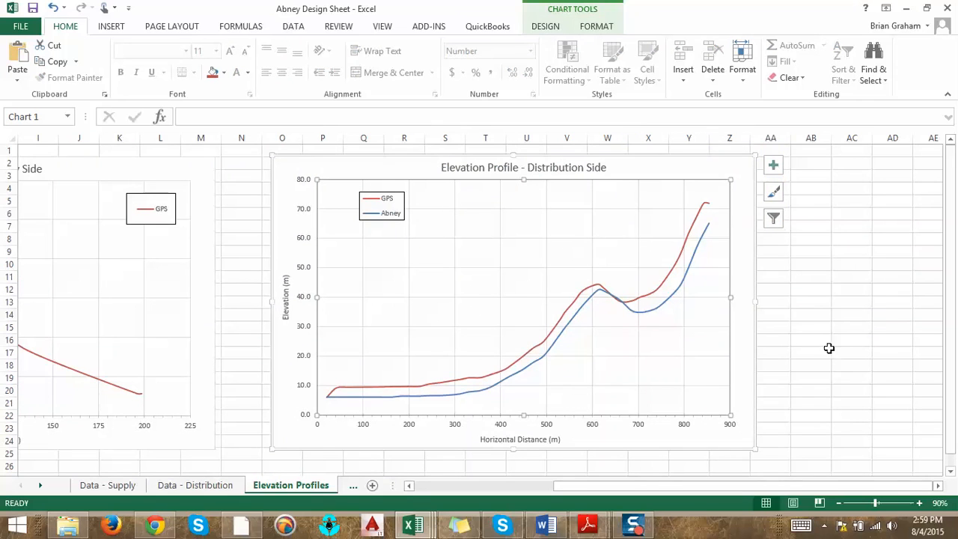
pyautogui.click(632, 169)
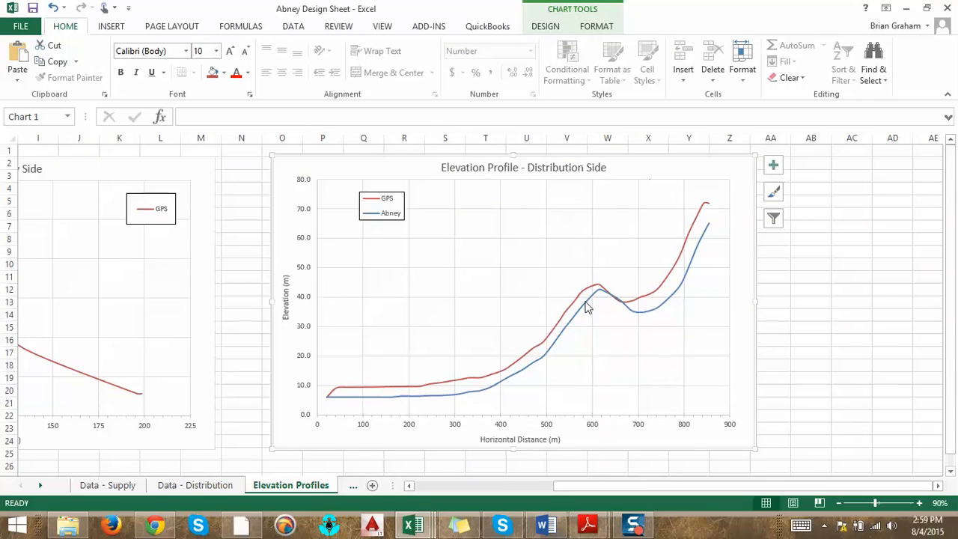
pyautogui.moveTo(619, 304)
# Save the design workbook in the Morency folder as Abney Design Sheet - 8_4_15.
pyautogui.click(24, 27)
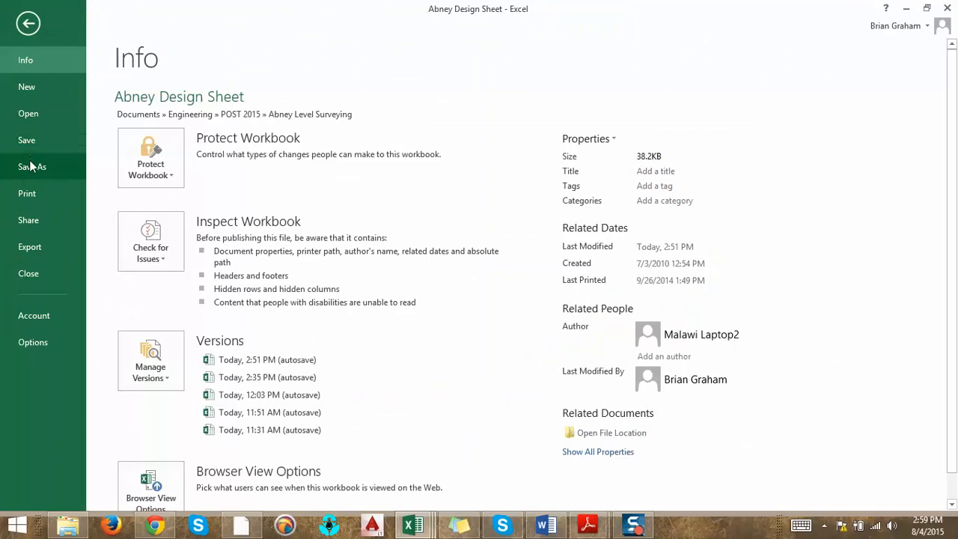
pyautogui.click(30, 167)
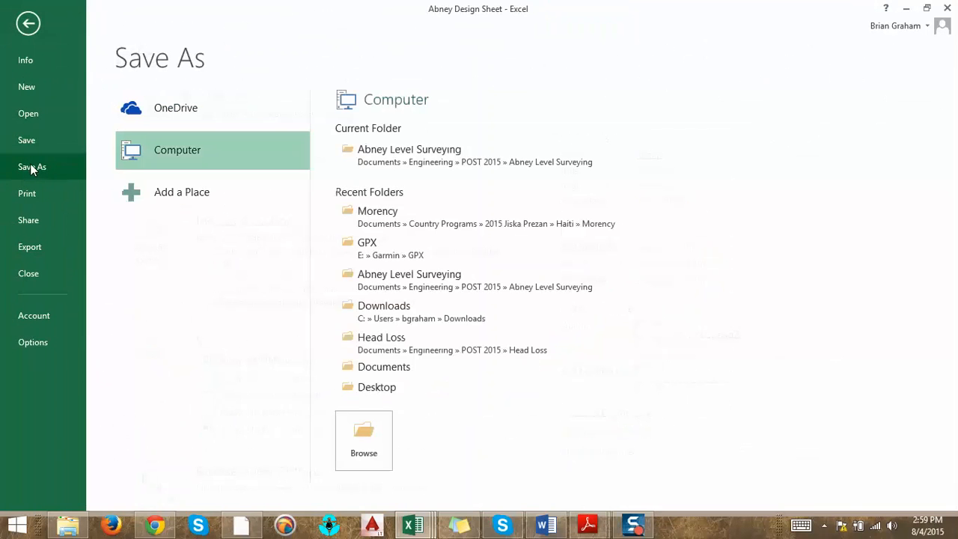
pyautogui.click(378, 212)
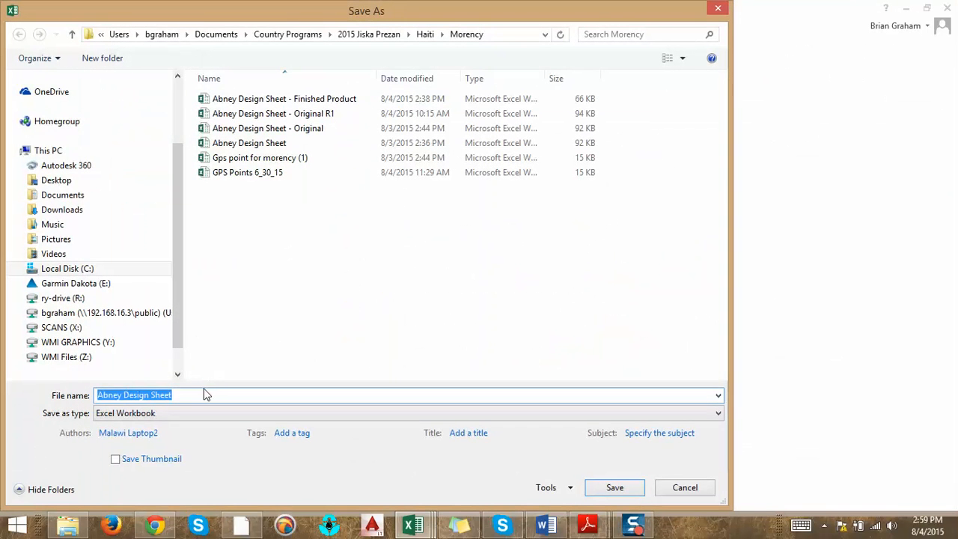
pyautogui.click(203, 394)
pyautogui.write('- 8_4_15')
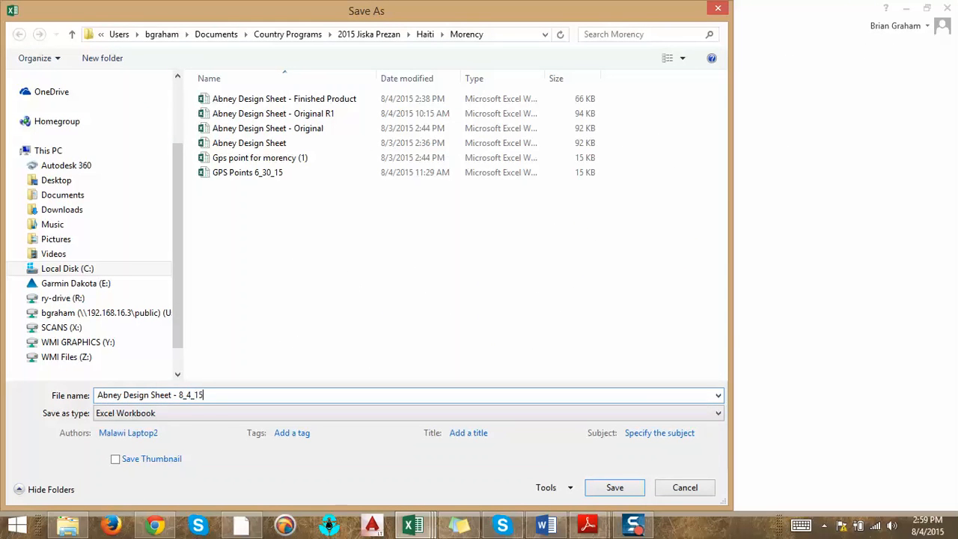
pyautogui.press('Return')
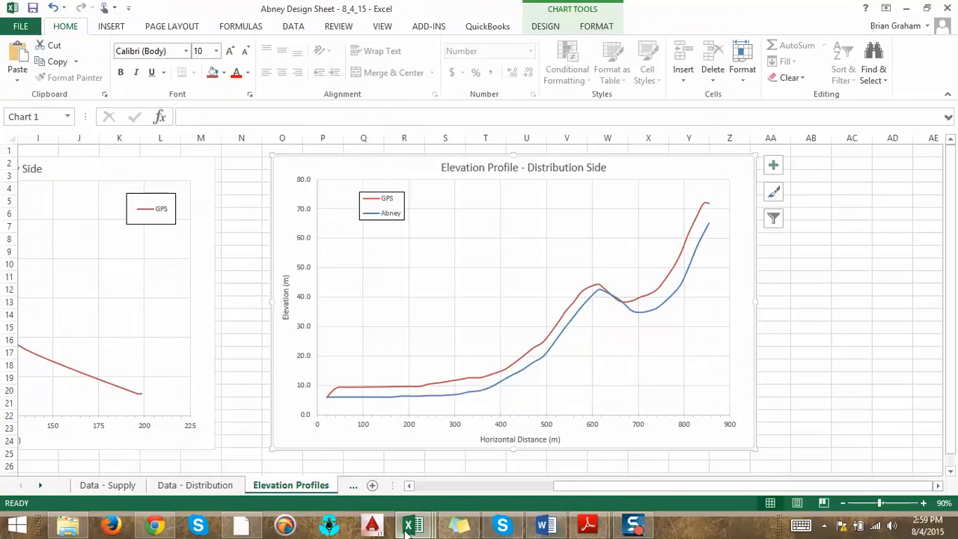
# Switch to the Book3 workbook holding the GPS table and save it in the Morency folder as GPS Points 8_4_15.
pyautogui.moveTo(414, 526)
pyautogui.click(533, 463)
pyautogui.click(820, 279)
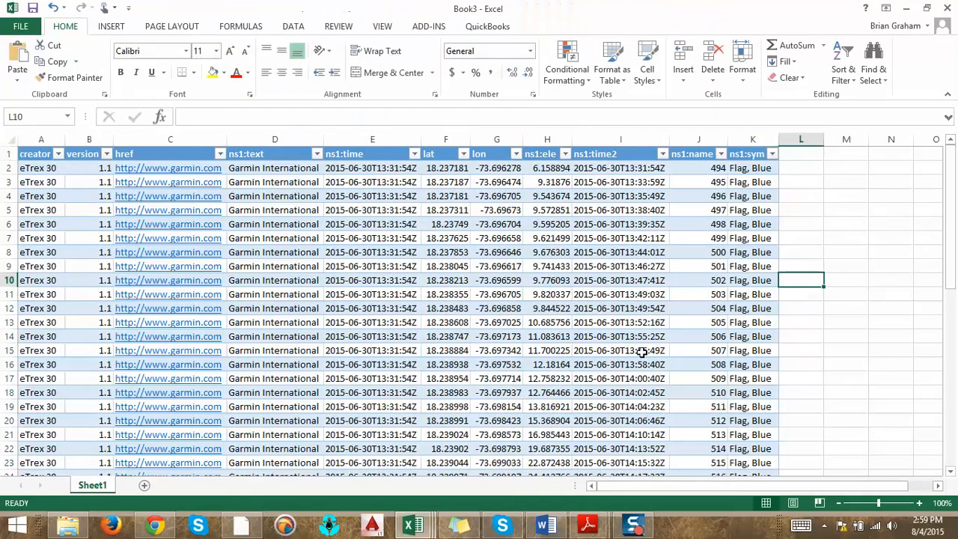
pyautogui.click(20, 27)
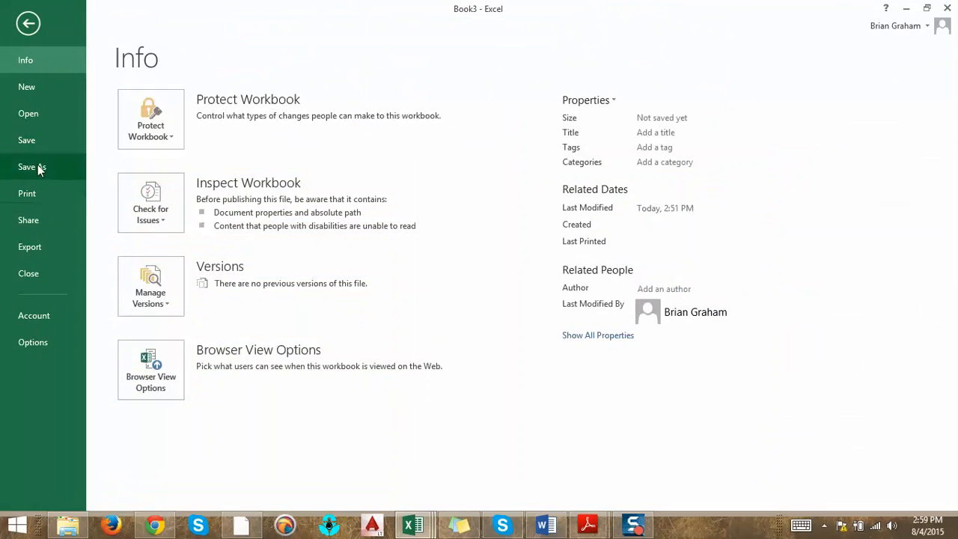
pyautogui.click(38, 164)
pyautogui.click(417, 161)
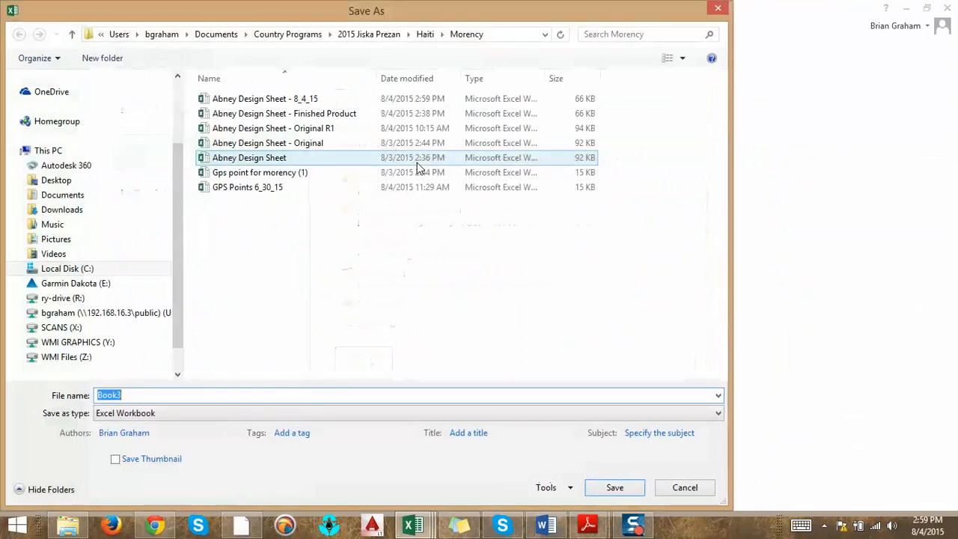
pyautogui.click(146, 395)
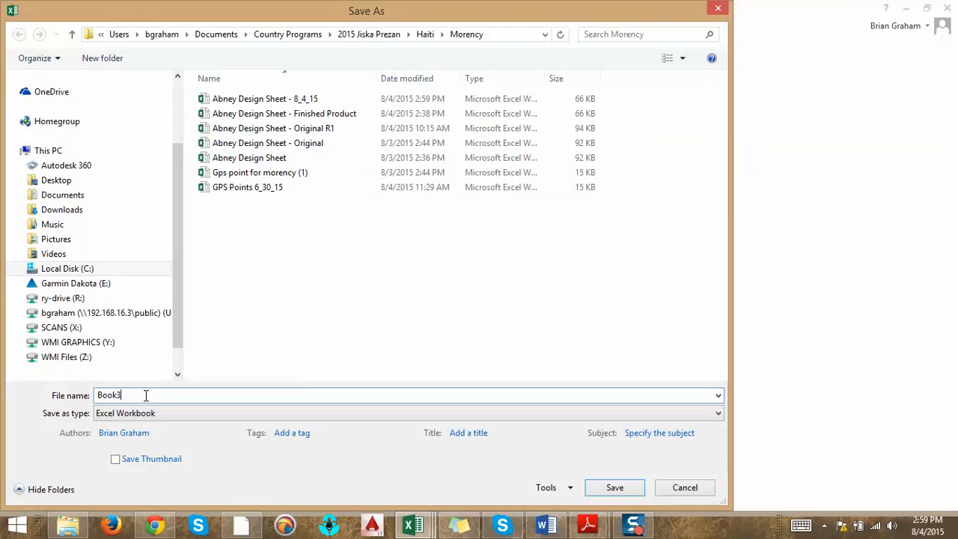
pyautogui.doubleClick(146, 395)
pyautogui.write('GPS Points')
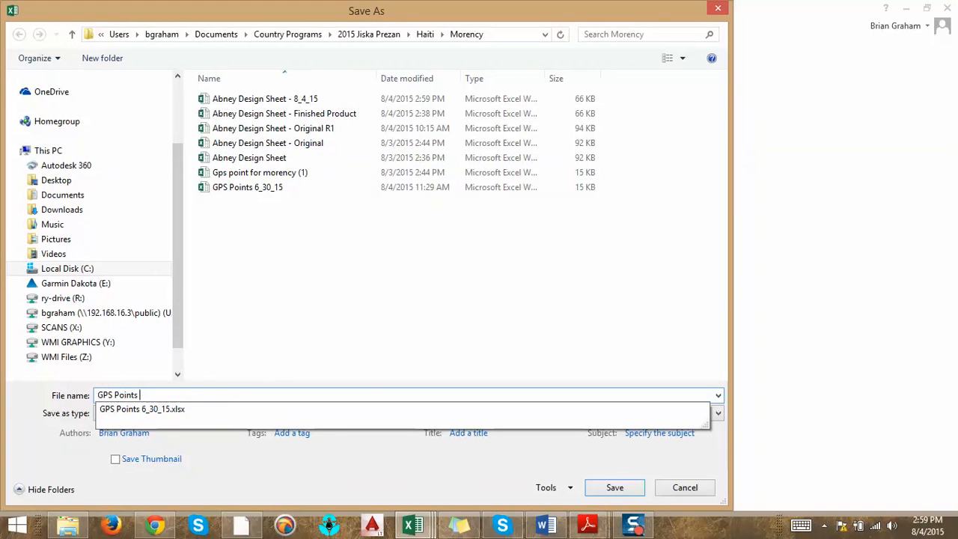
pyautogui.write(' 8')
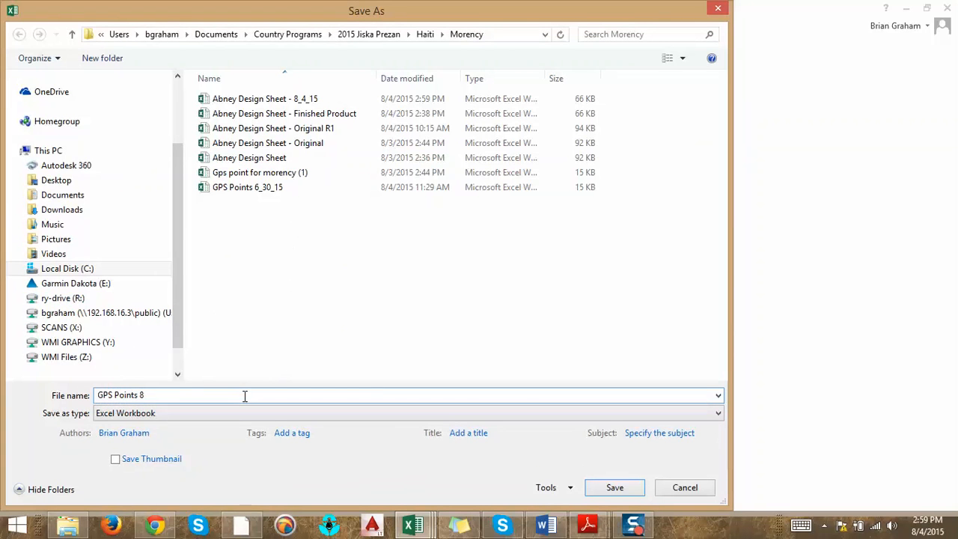
pyautogui.write('_4_15')
pyautogui.press('Return')
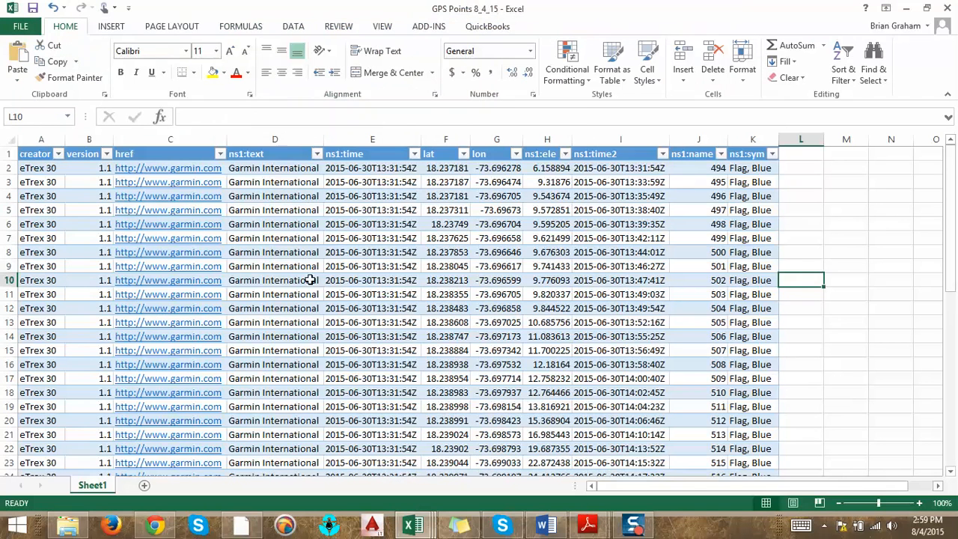
# Close the GPS Points 8_4_15 workbook and save the Abney Design Sheet - 8_4_15 workbook.
pyautogui.click(947, 8)
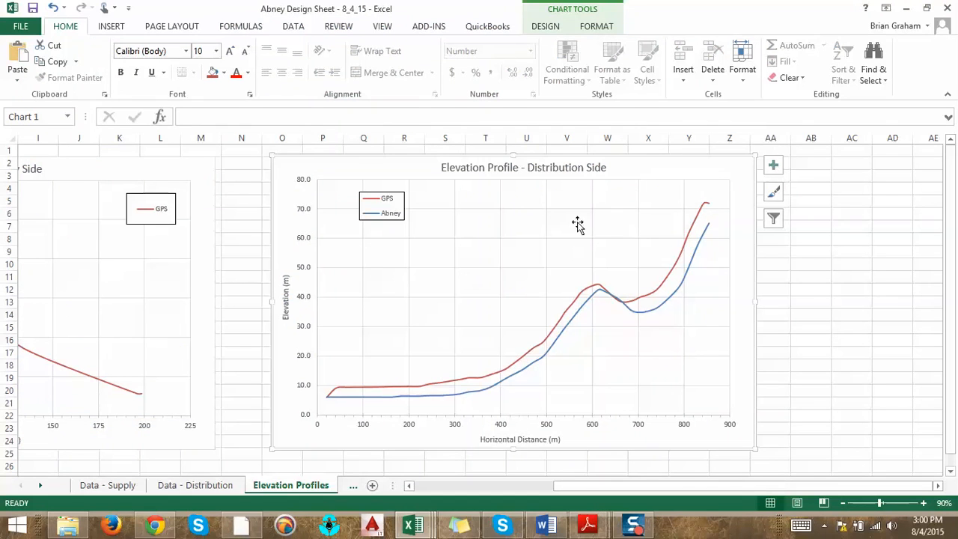
pyautogui.click(591, 170)
pyautogui.click(661, 166)
pyautogui.rightClick(663, 165)
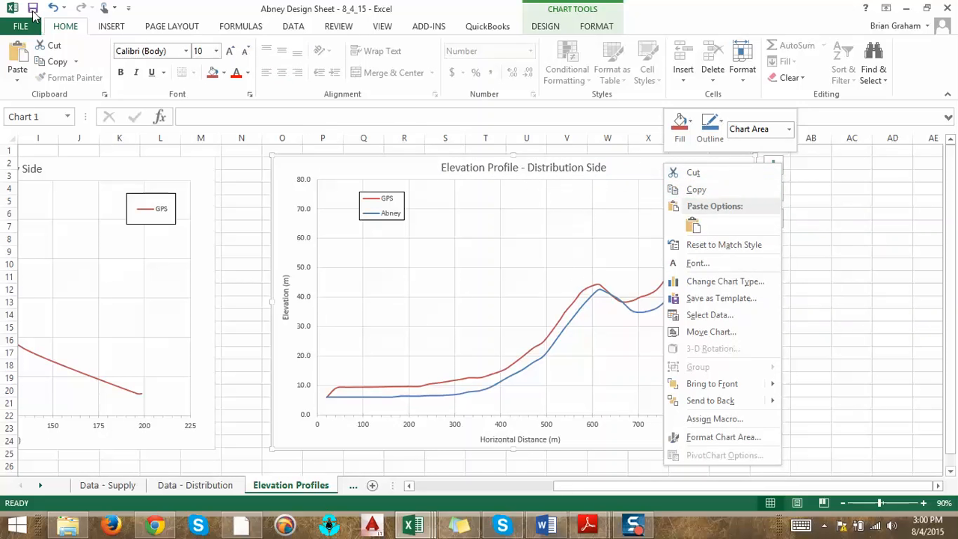
pyautogui.click(33, 11)
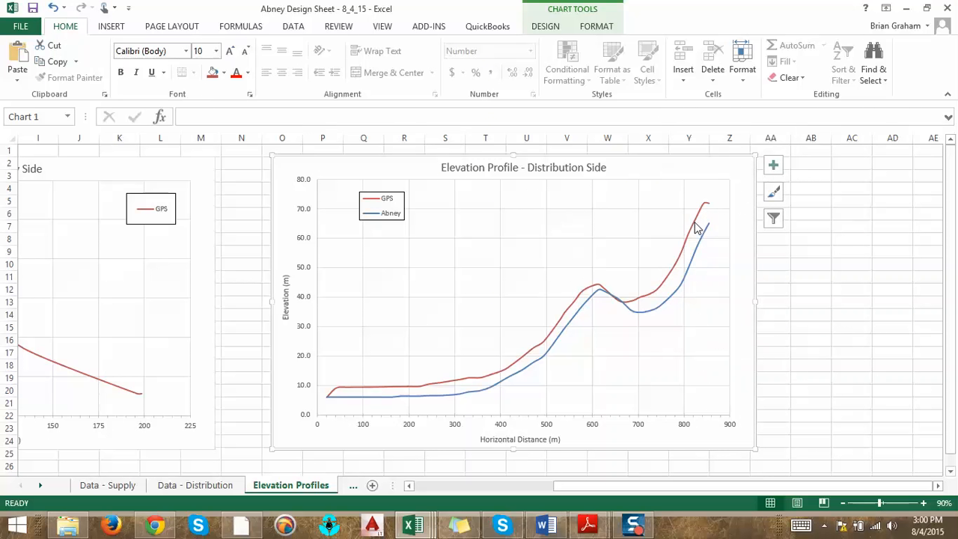
# Delete the GPS series from the Elevation Profile - Distribution Side chart and copy the whole chart.
pyautogui.moveTo(704, 209)
pyautogui.moveTo(338, 403)
pyautogui.click(566, 313)
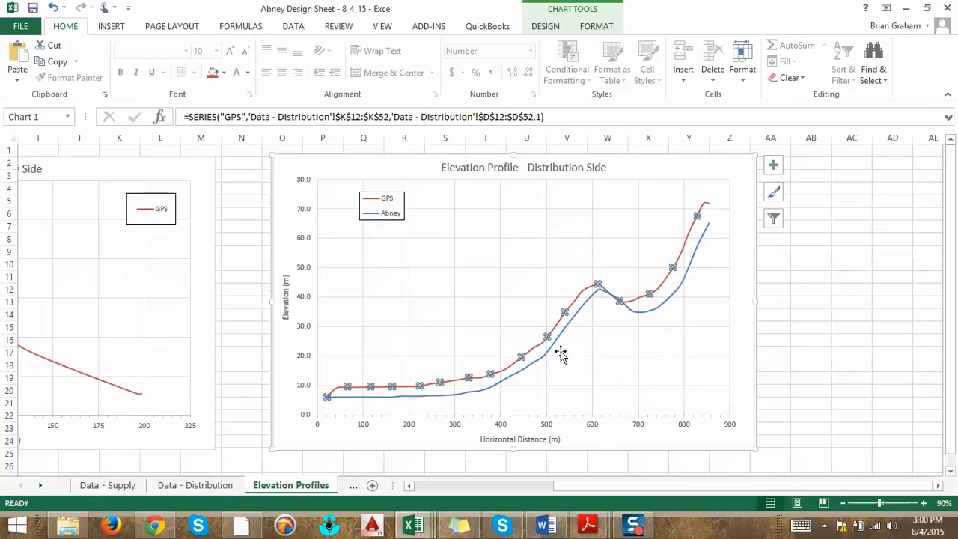
pyautogui.rightClick(558, 324)
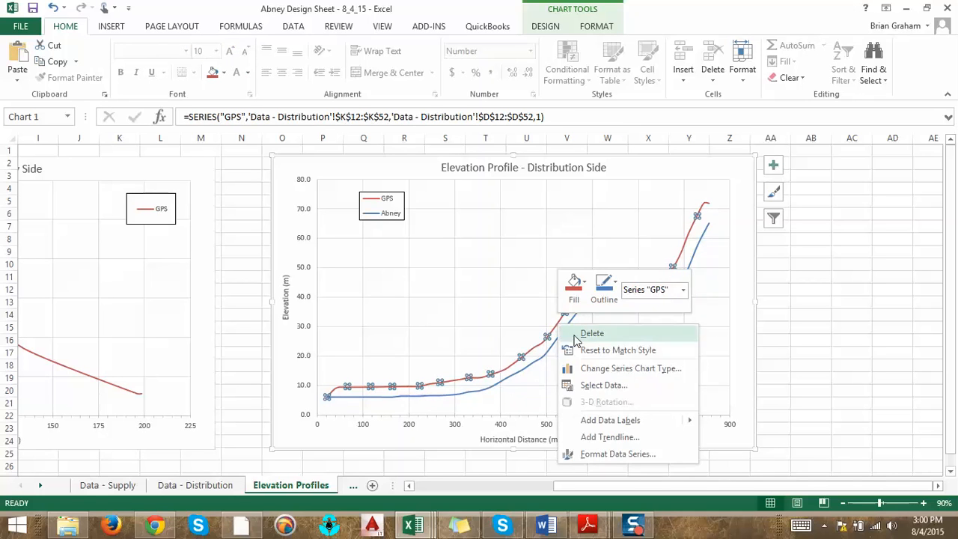
pyautogui.click(592, 333)
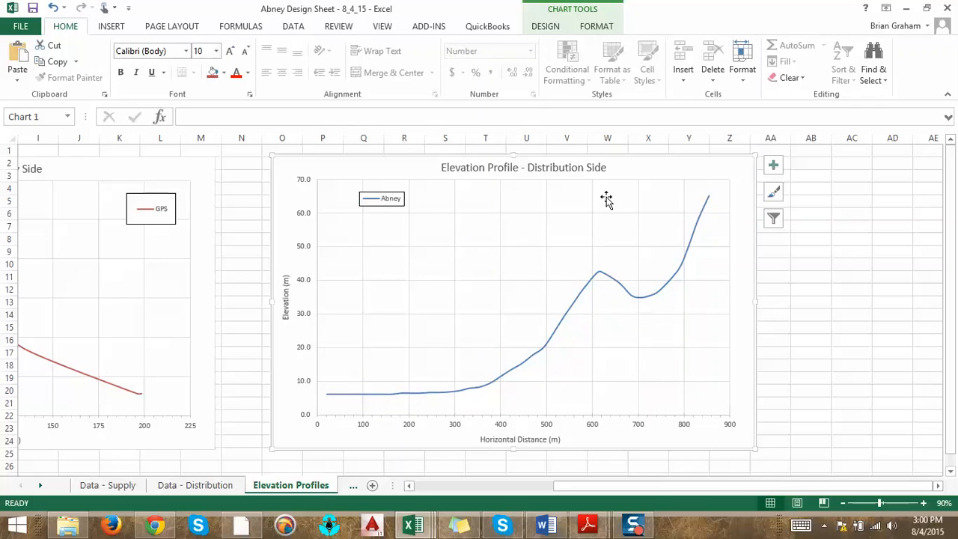
pyautogui.rightClick(644, 167)
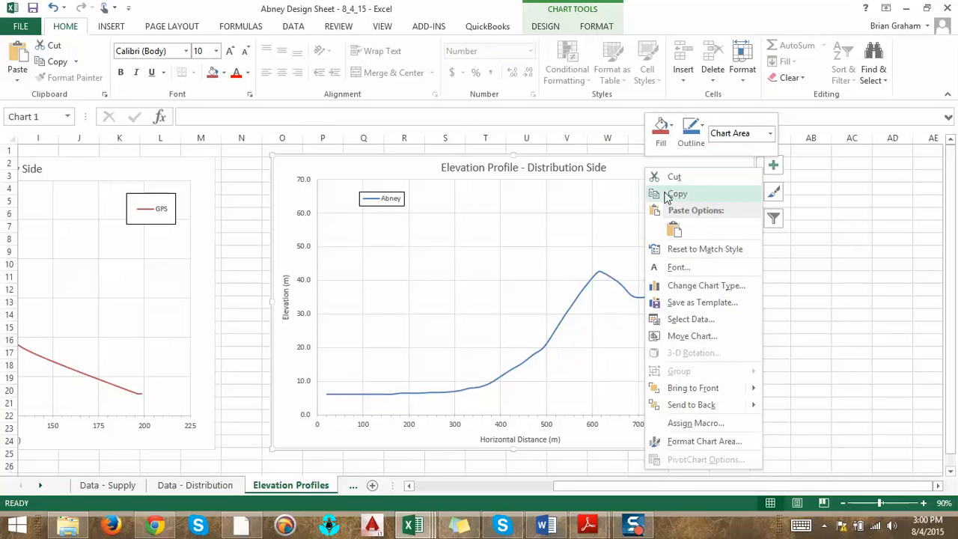
pyautogui.click(664, 192)
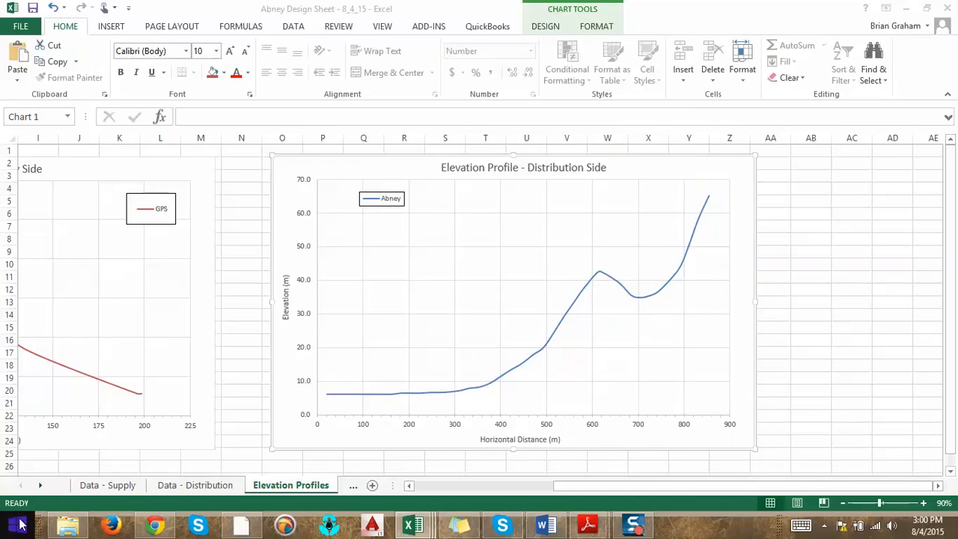
# Switch to PowerPoint 2013 by launching it from the installed apps, and create a blank presentation.
pyautogui.click(17, 524)
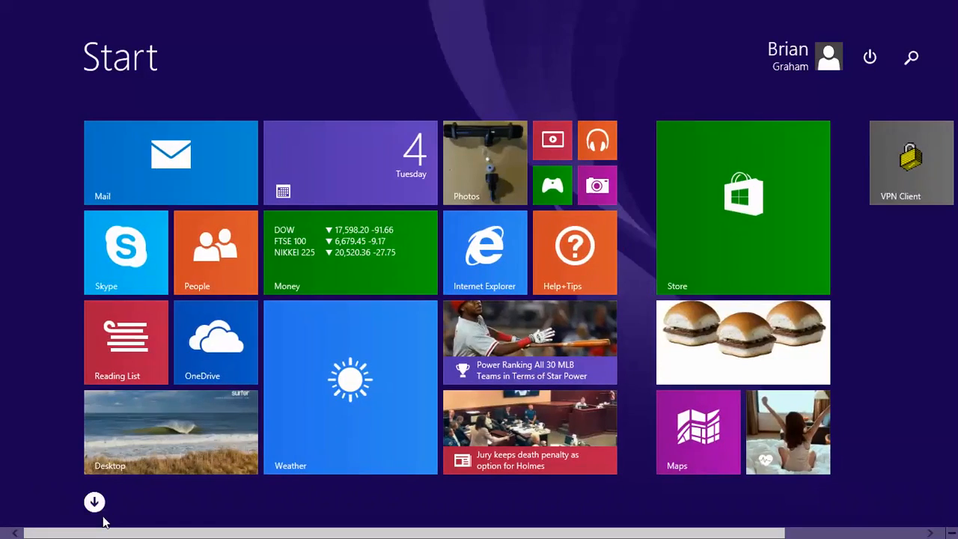
pyautogui.click(94, 500)
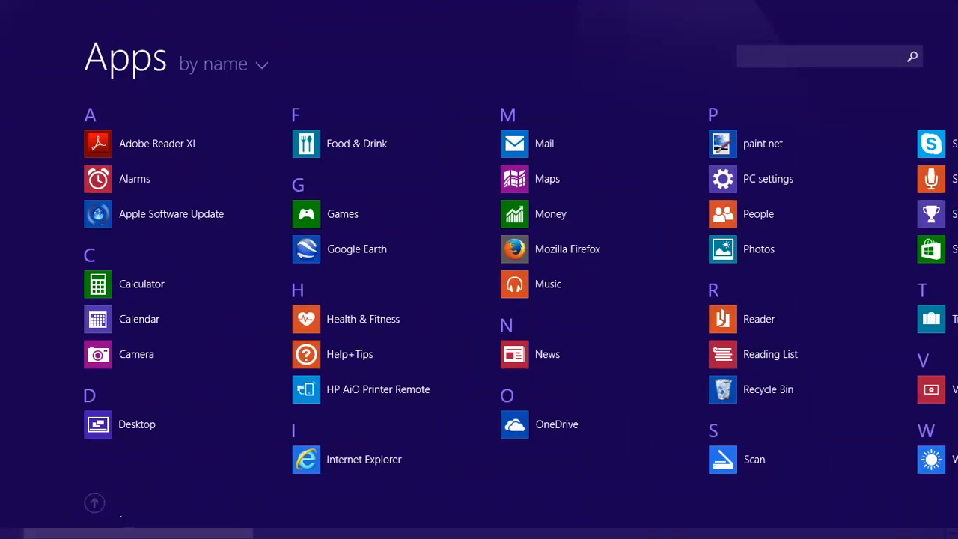
pyautogui.scroll(-5, 125, 532)
pyautogui.moveTo(495, 533)
pyautogui.mouseDown()
pyautogui.moveTo(780, 533)
pyautogui.moveTo(502, 535)
pyautogui.mouseUp()
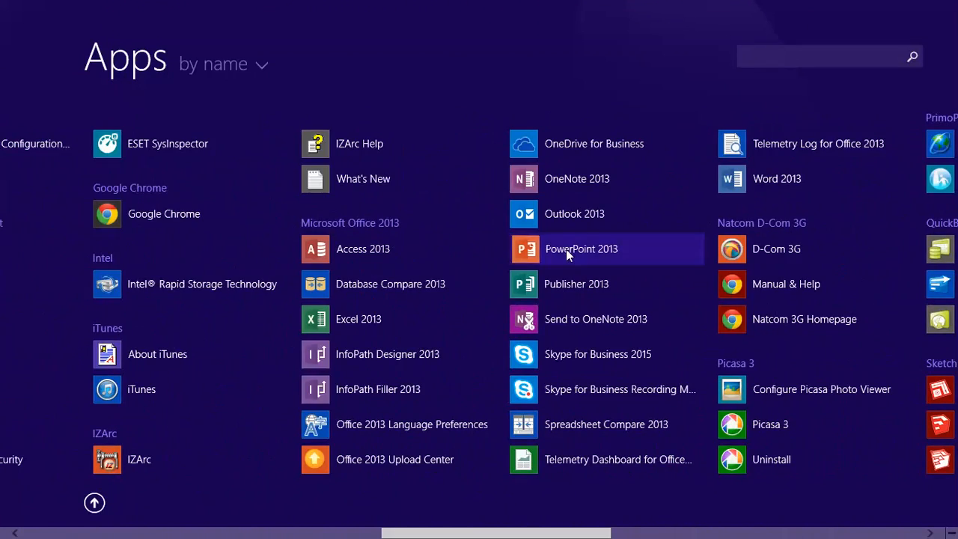
pyautogui.click(566, 250)
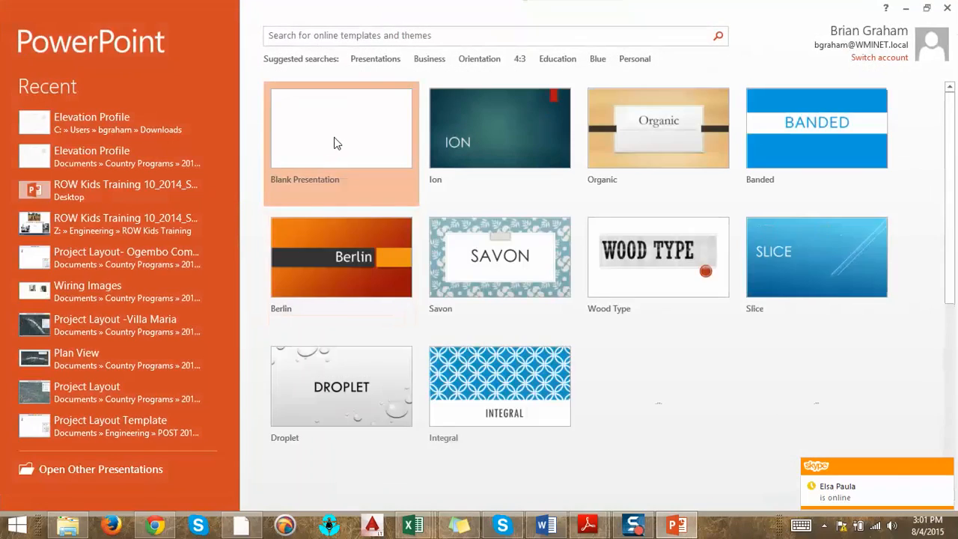
pyautogui.click(334, 145)
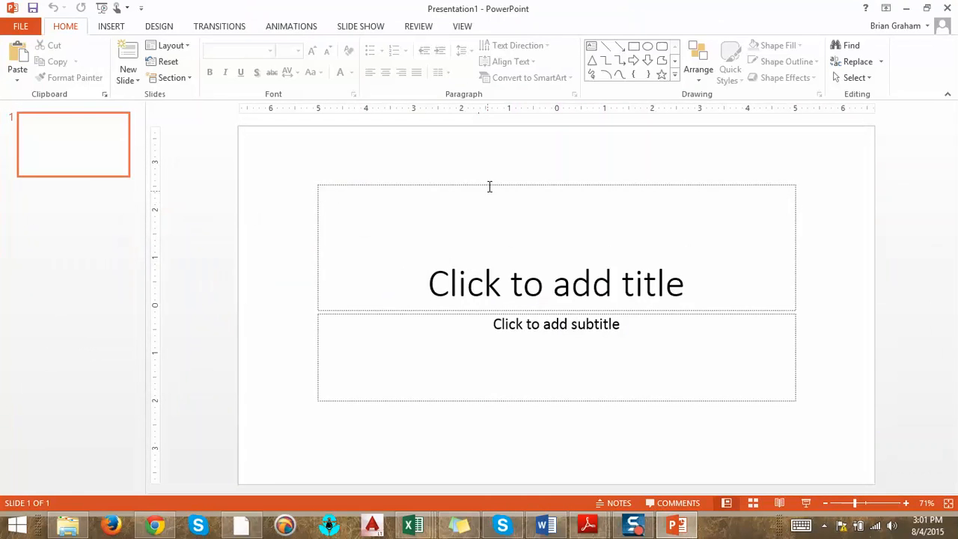
# Delete the title and subtitle placeholders from slide 1.
pyautogui.click(490, 187)
pyautogui.press('Delete')
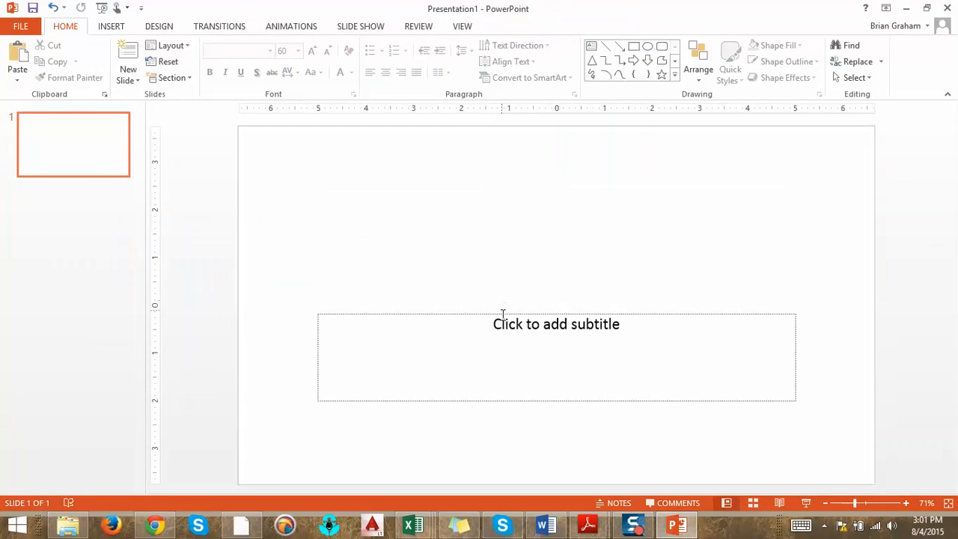
pyautogui.click(503, 313)
pyautogui.press('Delete')
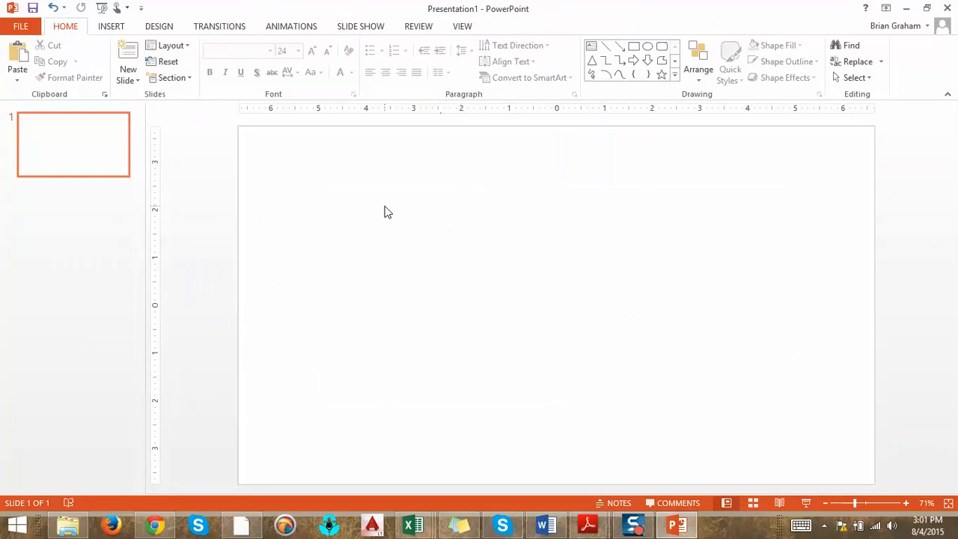
# Paste the chart onto the slide with the destination theme and embedded workbook, and enlarge it to fill most of the slide.
pyautogui.rightClick(385, 213)
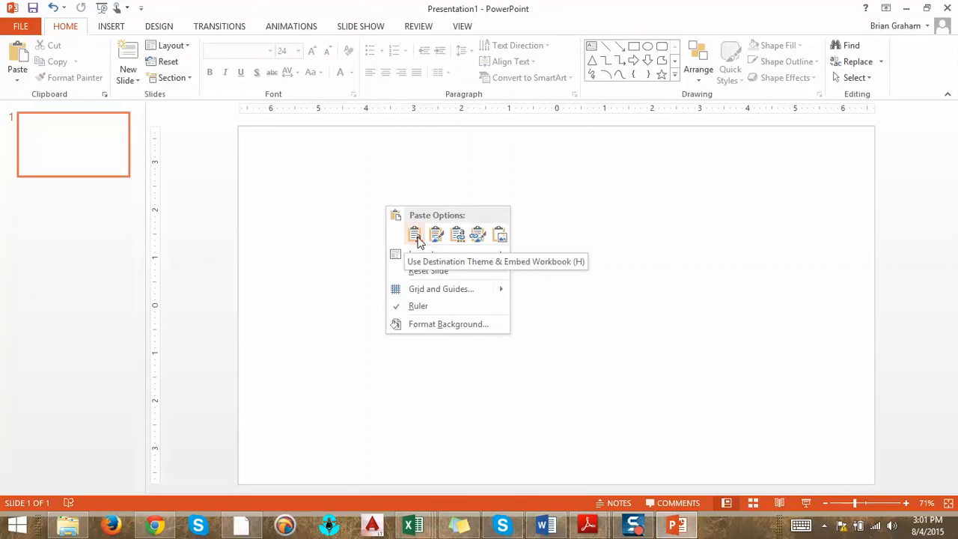
pyautogui.click(416, 238)
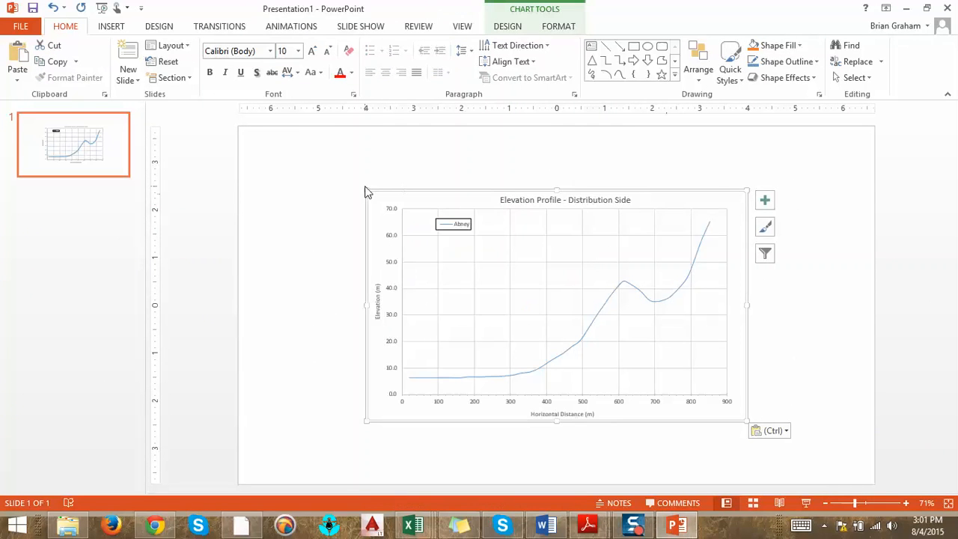
pyautogui.moveTo(364, 192); pyautogui.dragTo(313, 162)
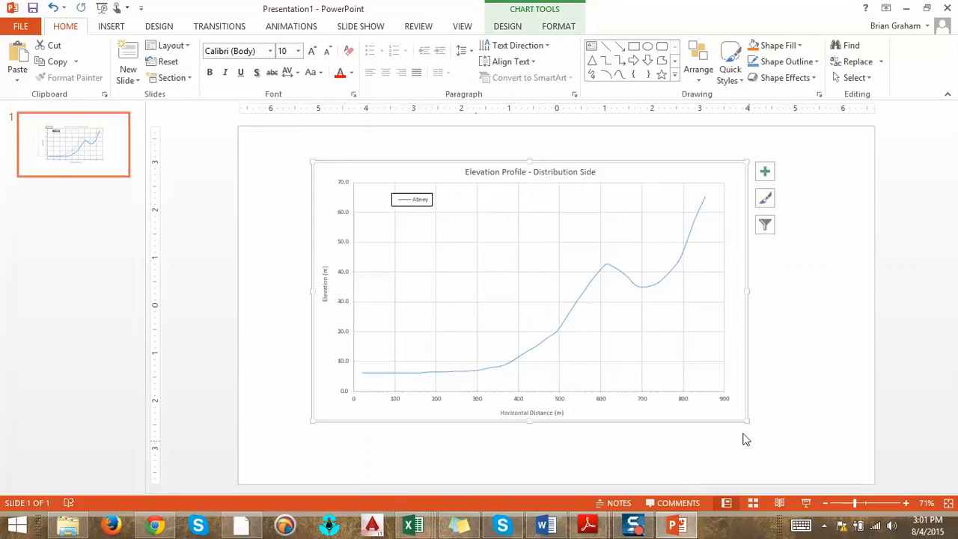
pyautogui.moveTo(746, 422); pyautogui.dragTo(816, 468)
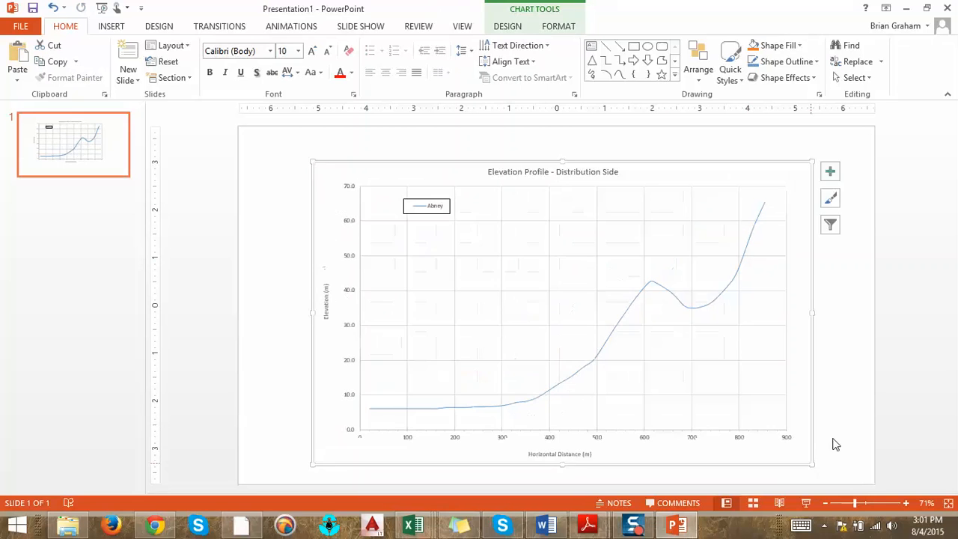
pyautogui.click(839, 390)
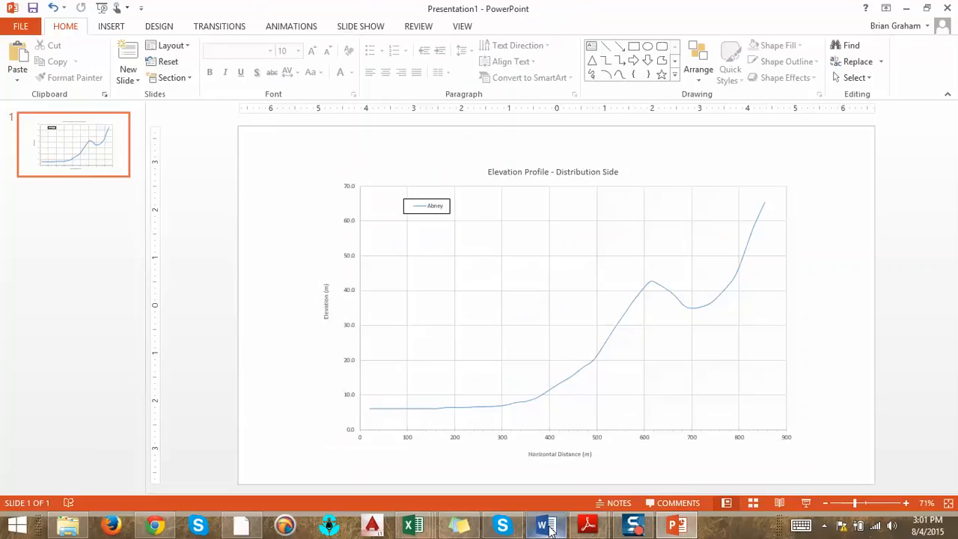
# Examine the GPS route from the reservoir and well down to the coast in Google Earth, and return to the PowerPoint slide.
pyautogui.click(249, 528)
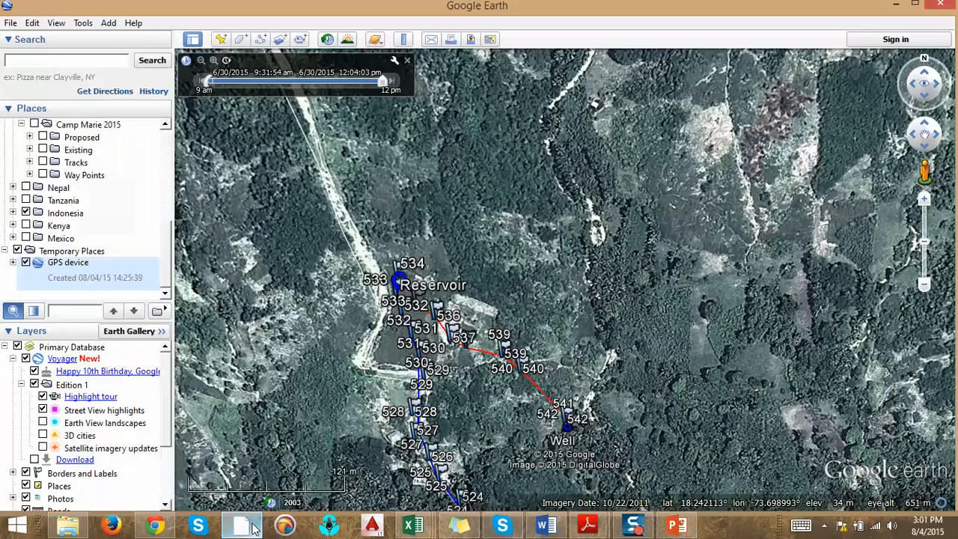
pyautogui.scroll(-2, 402, 315)
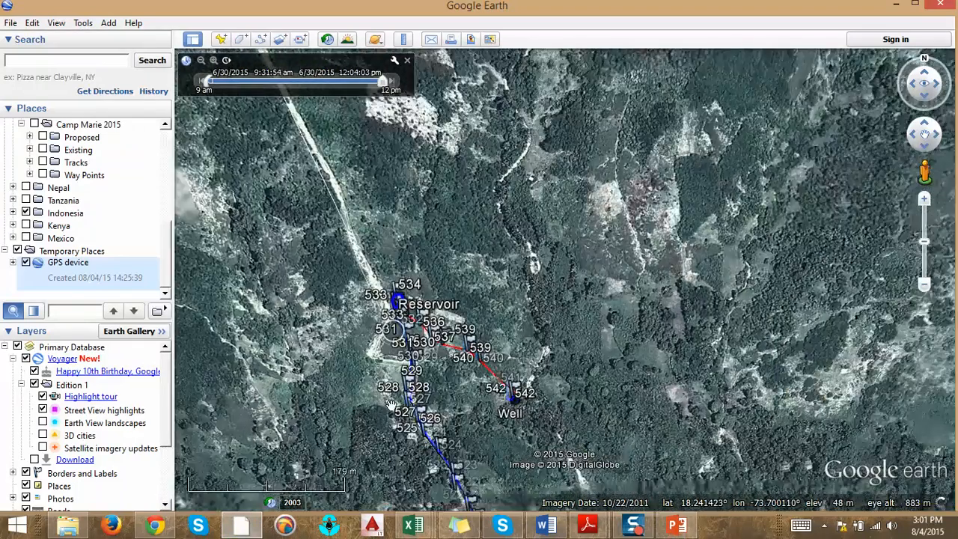
pyautogui.moveTo(403, 315); pyautogui.dragTo(382, 181)
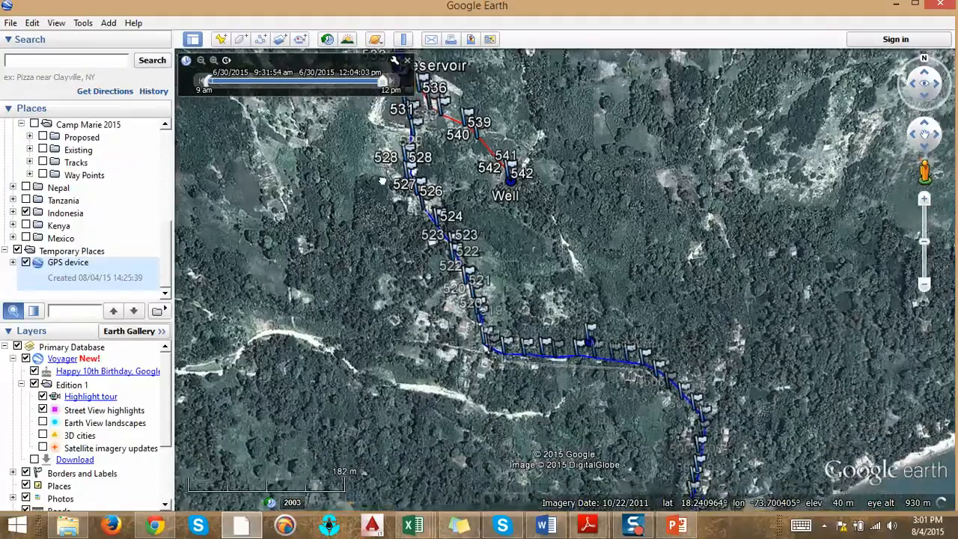
pyautogui.scroll(-2, 674, 404)
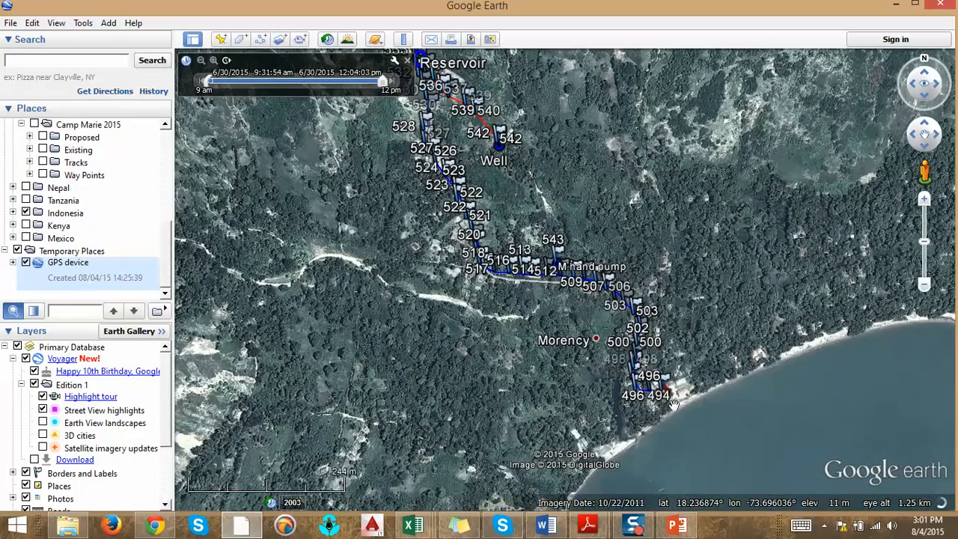
pyautogui.click(677, 527)
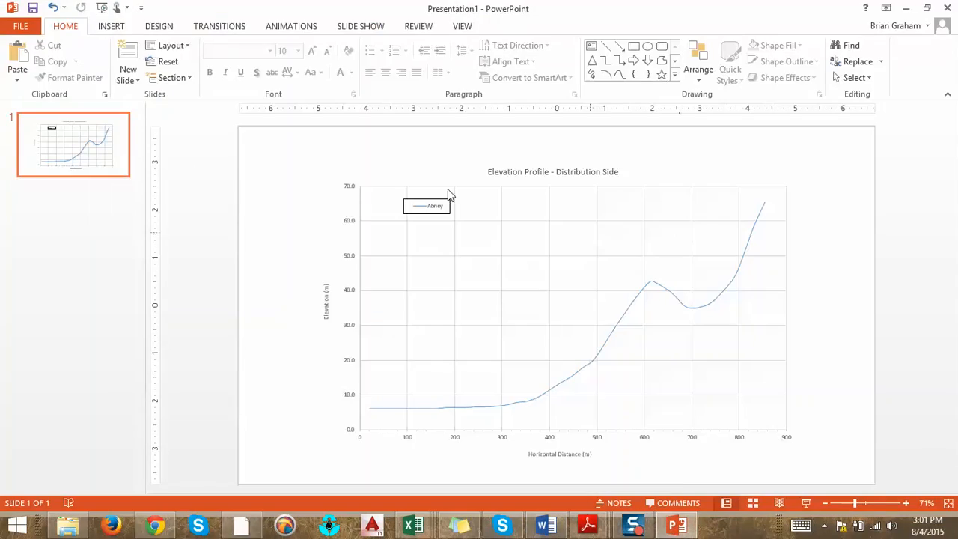